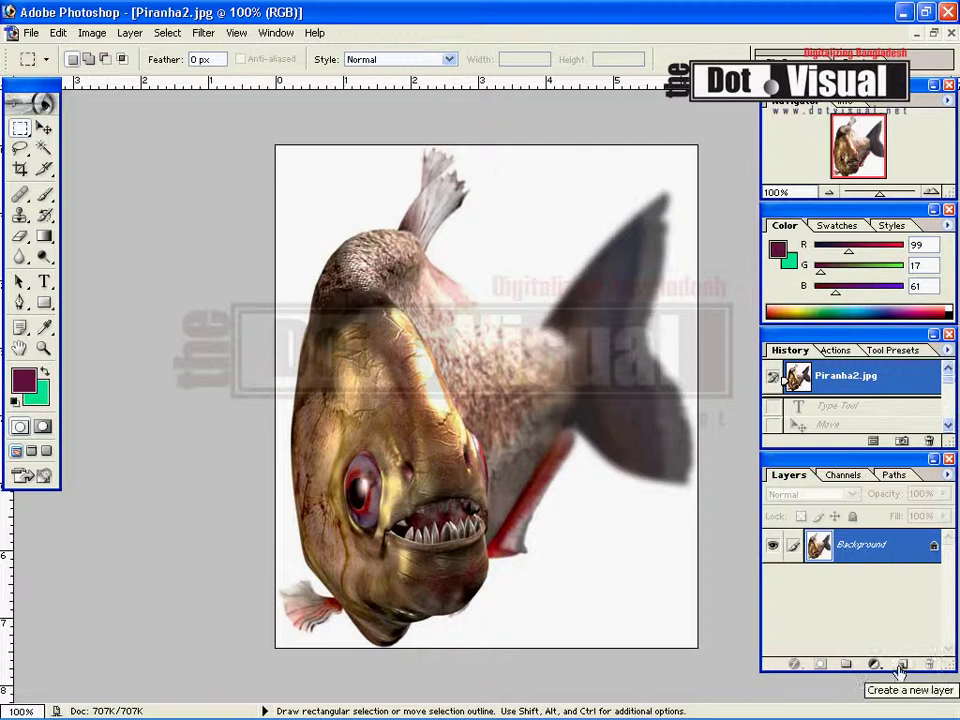
- Add a new layer and fill a rectangle at the photo's top-left with green
{"action": "left_click", "coordinate": [898, 667]}
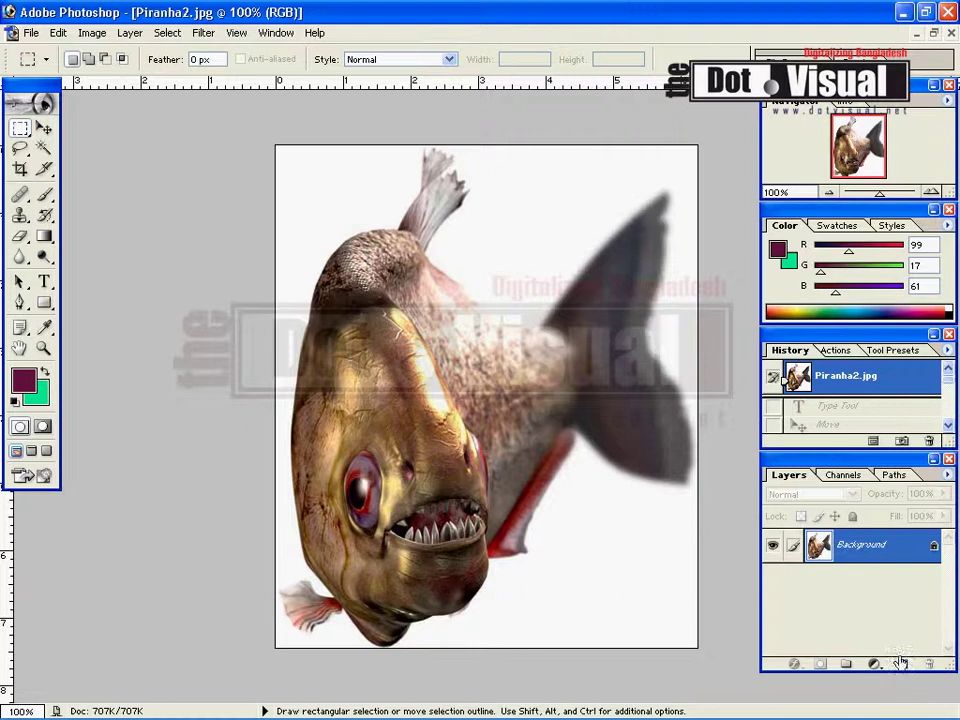
{"action": "left_click", "coordinate": [900, 666]}
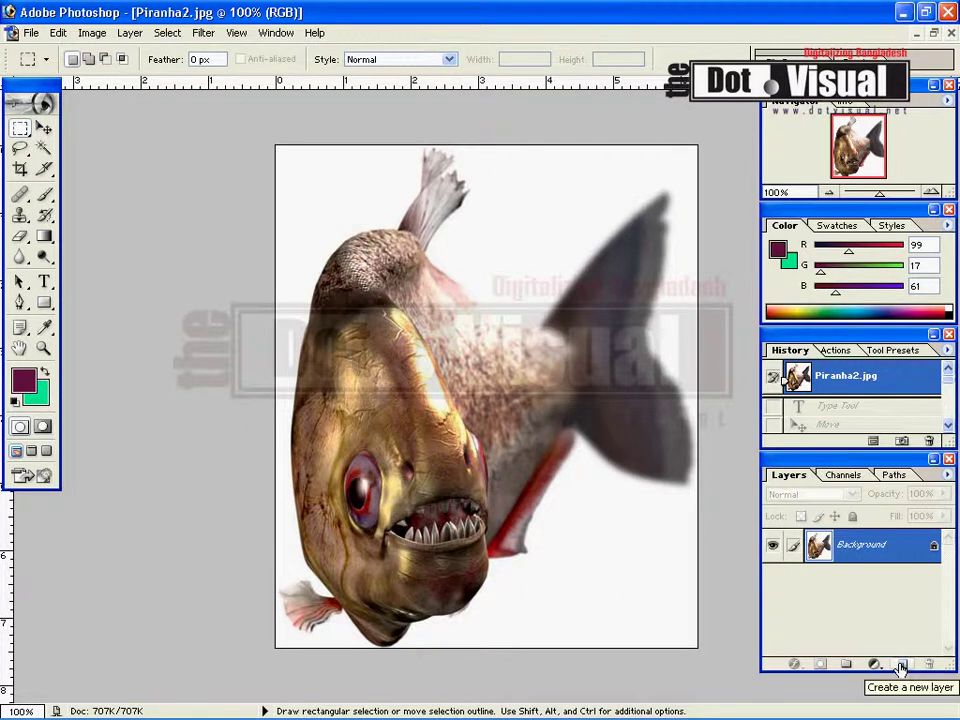
{"action": "left_click", "coordinate": [900, 666]}
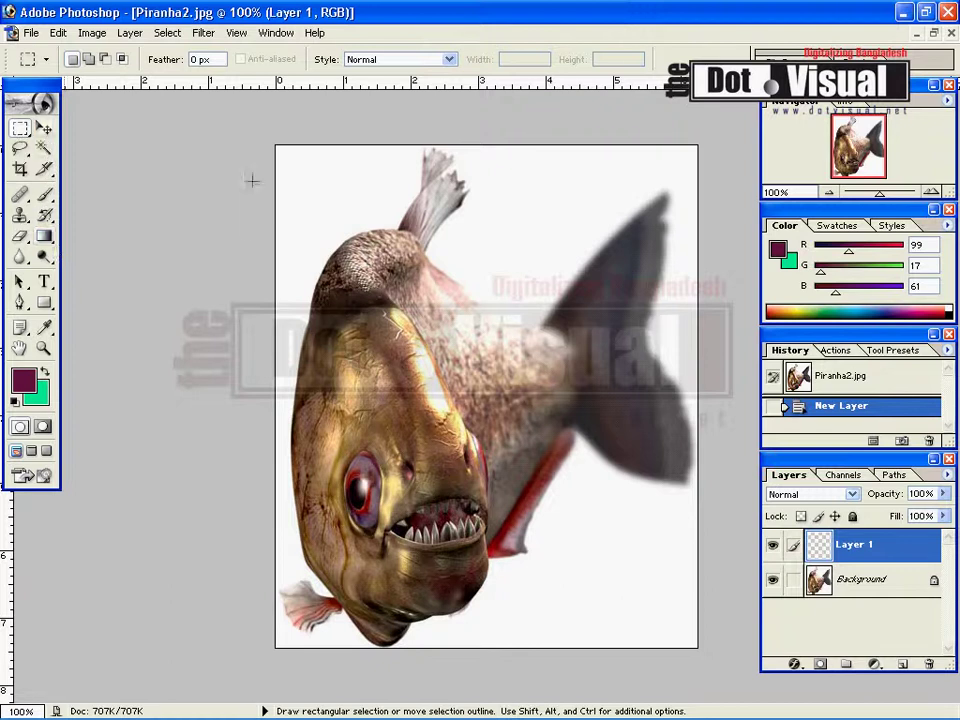
{"action": "mouse_move", "coordinate": [276, 145]}
{"action": "left_mouse_down"}
{"action": "mouse_move", "coordinate": [411, 269]}
{"action": "mouse_move", "coordinate": [459, 354]}
{"action": "left_mouse_up"}
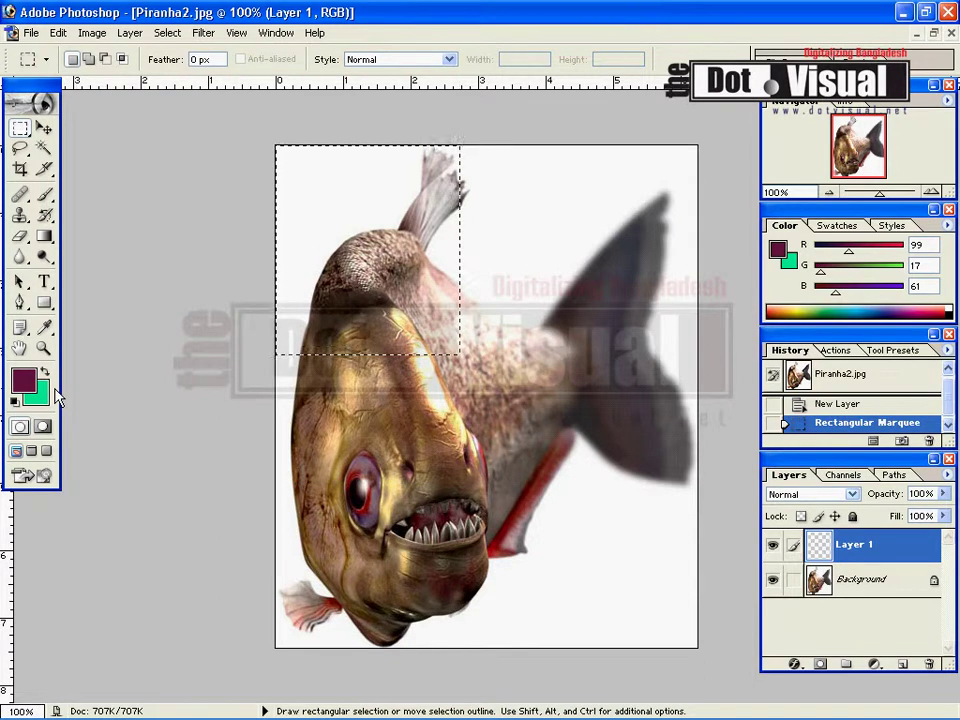
{"action": "key", "text": "ctrl+BackSpace"}
- Move the selection below the green block and fill it with maroon
{"action": "left_click_drag", "start_coordinate": [392, 323], "coordinate": [378, 533]}
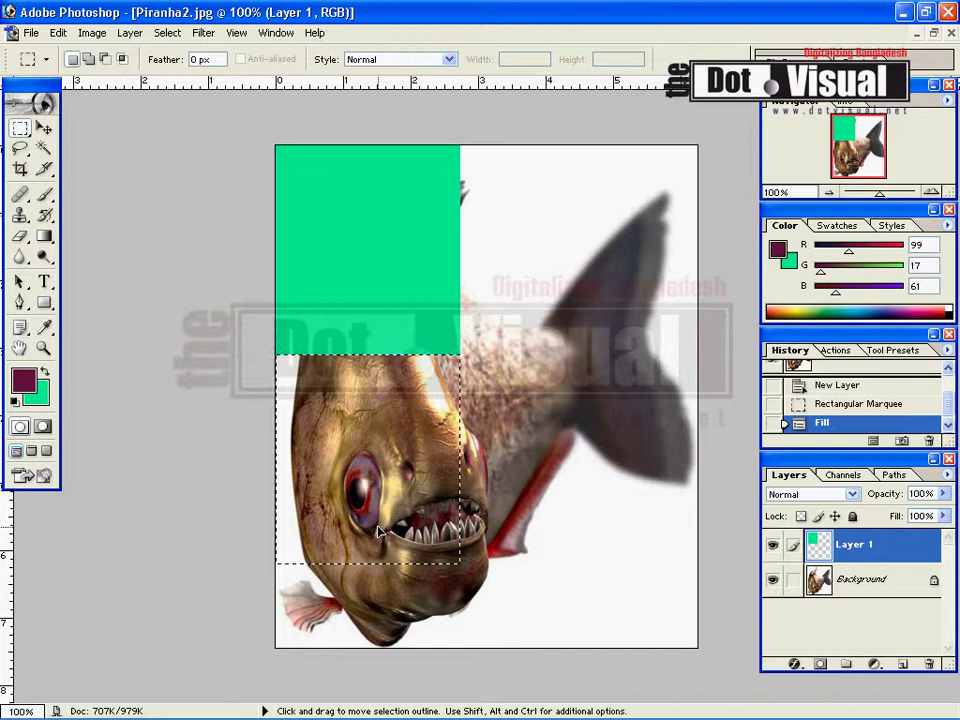
{"action": "left_click_drag", "start_coordinate": [378, 533], "coordinate": [378, 533]}
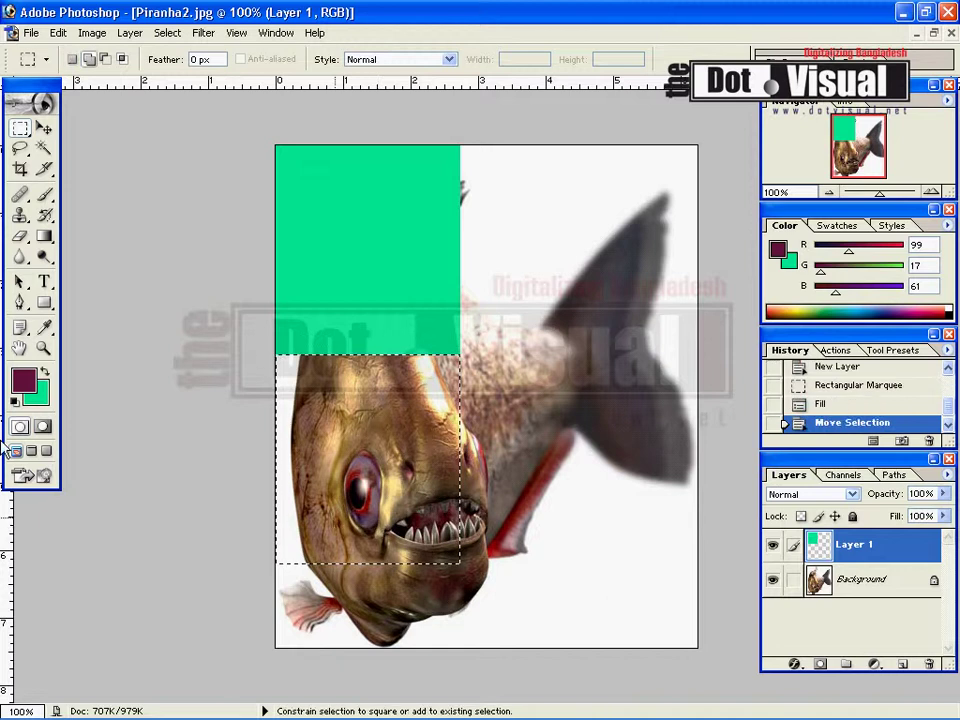
{"action": "left_click", "coordinate": [44, 371]}
{"action": "key", "text": "ctrl+BackSpace"}
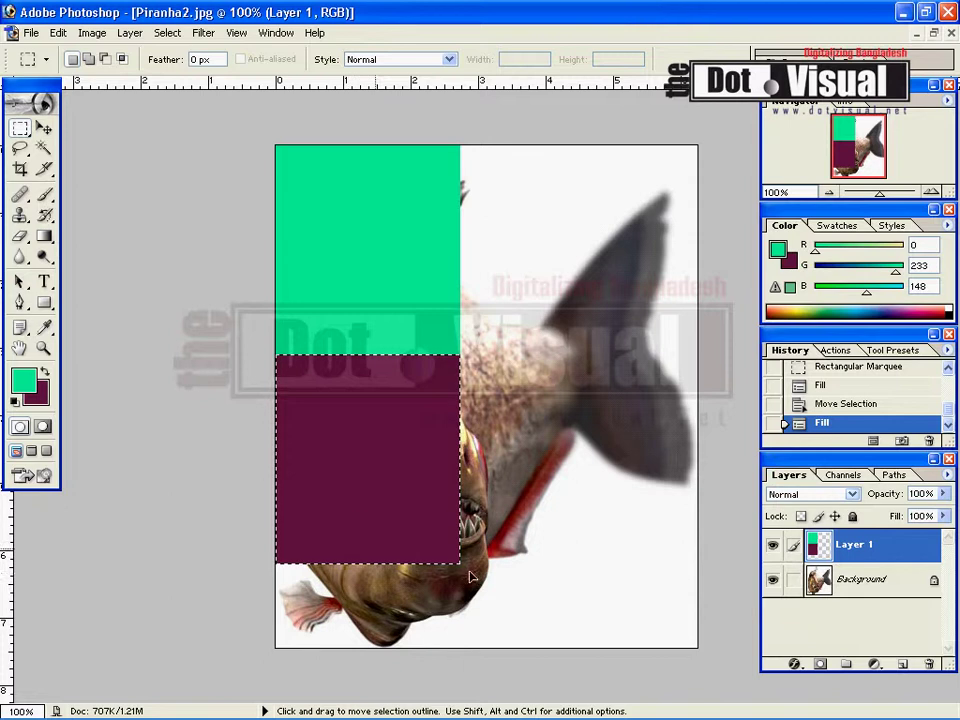
- Fill a rectangle right of the maroon block with bright red FD2020
{"action": "mouse_move", "coordinate": [370, 553]}
{"action": "left_mouse_down"}
{"action": "mouse_move", "coordinate": [545, 591]}
{"action": "mouse_move", "coordinate": [562, 637]}
{"action": "left_mouse_up"}
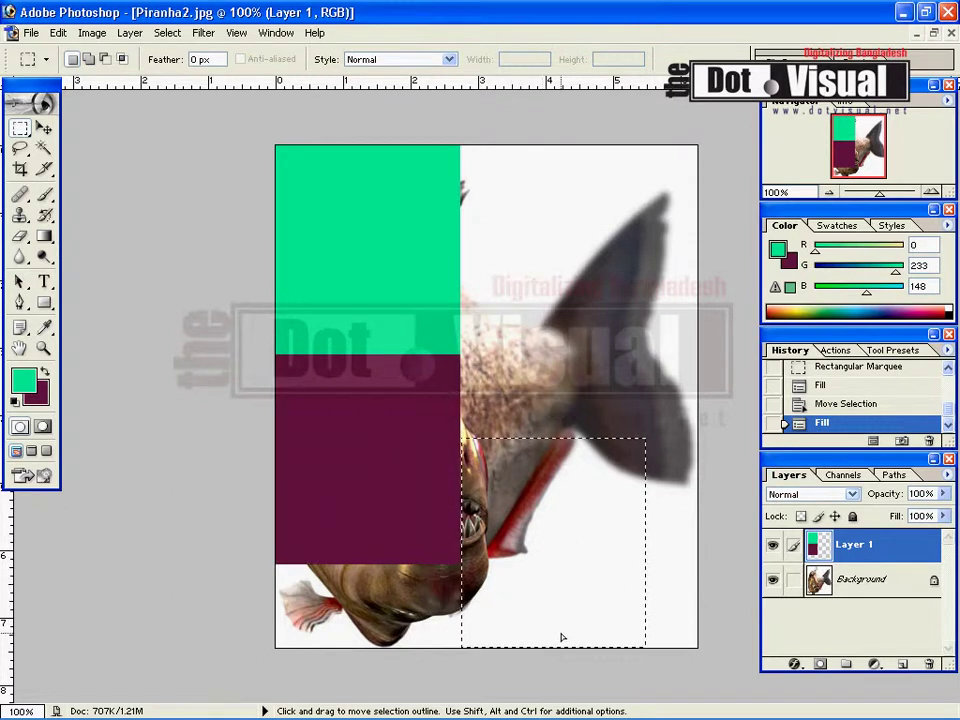
{"action": "left_click_drag", "start_coordinate": [562, 637], "coordinate": [553, 638]}
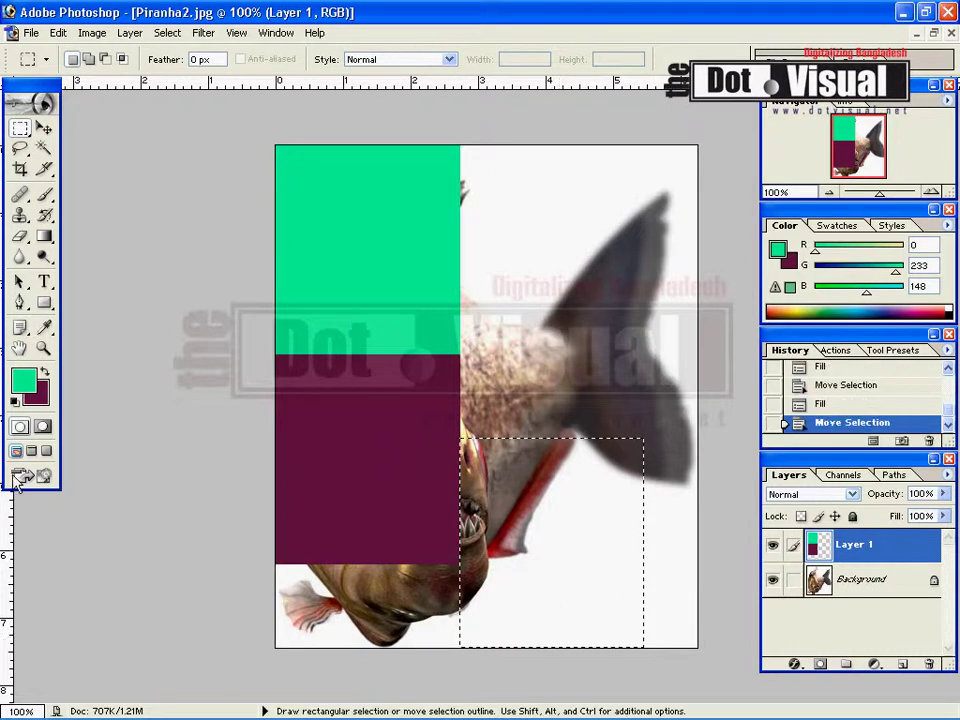
{"action": "left_click", "coordinate": [37, 400]}
{"action": "left_click", "coordinate": [352, 290]}
{"action": "left_click_drag", "start_coordinate": [352, 290], "coordinate": [370, 270]}
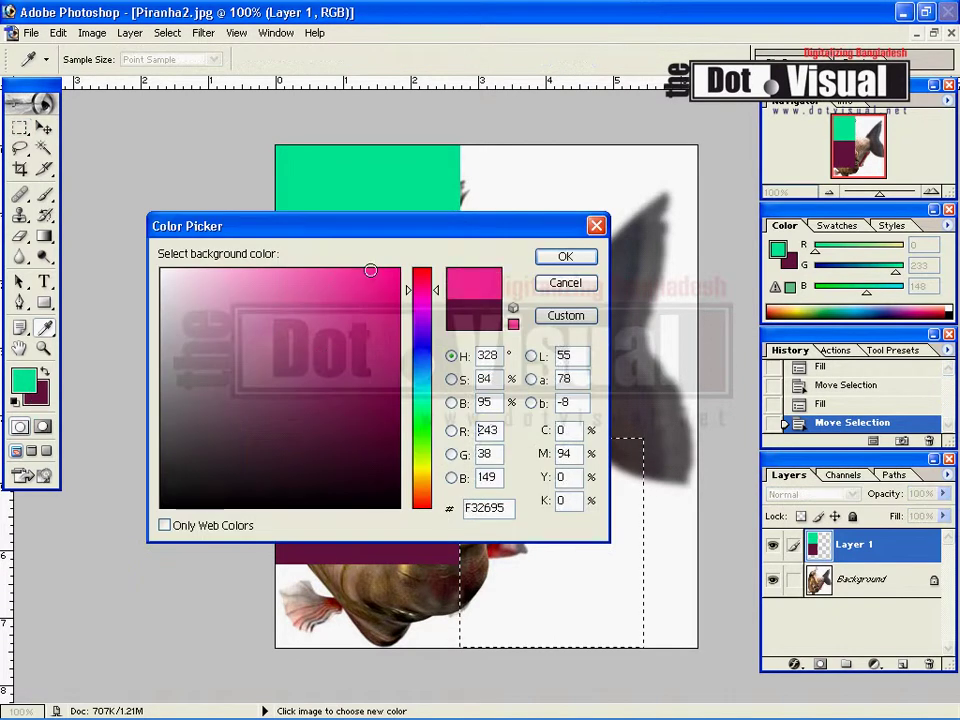
{"action": "left_click_drag", "start_coordinate": [435, 291], "coordinate": [433, 253]}
{"action": "left_click", "coordinate": [562, 258]}
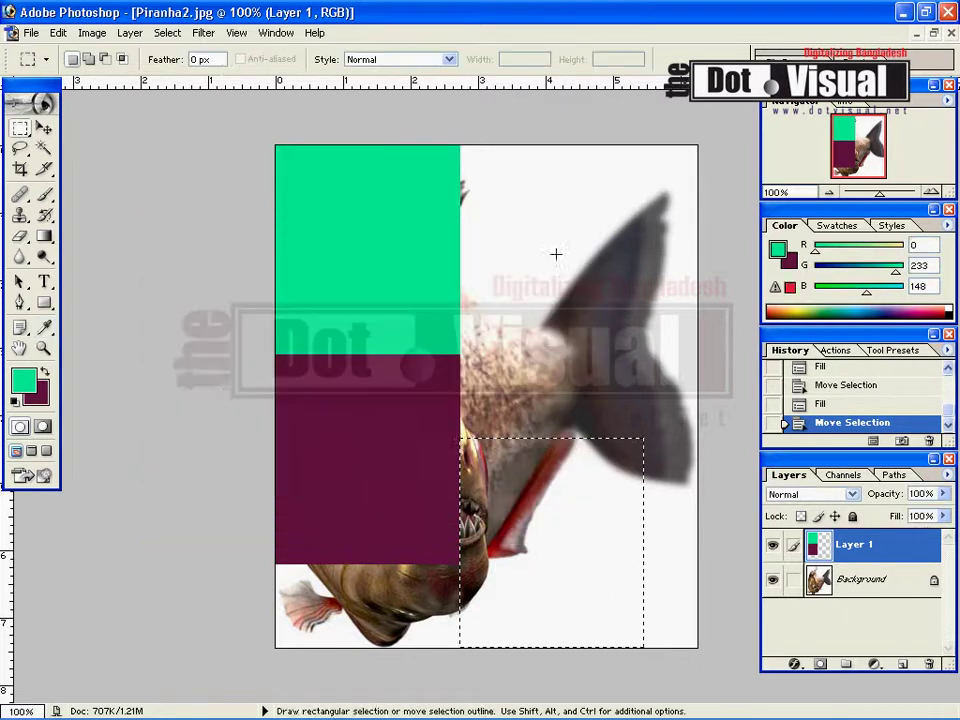
{"action": "key", "text": "ctrl+BackSpace"}
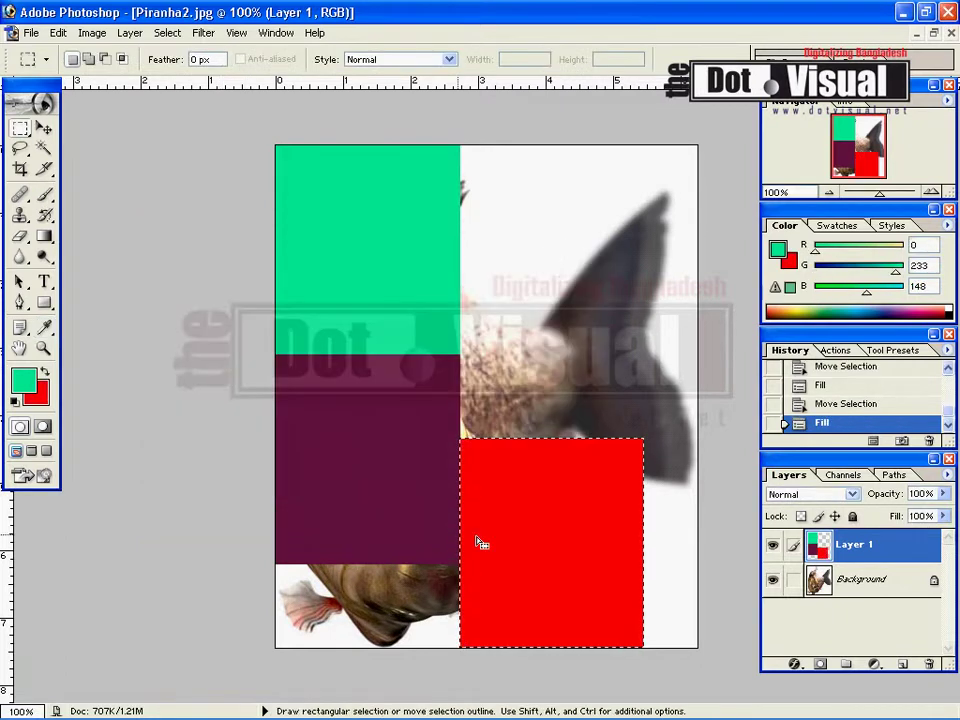
{"action": "mouse_move", "coordinate": [483, 535]}
{"action": "left_mouse_down"}
{"action": "mouse_move", "coordinate": [549, 338]}
{"action": "mouse_move", "coordinate": [539, 236]}
{"action": "mouse_move", "coordinate": [508, 318]}
{"action": "mouse_move", "coordinate": [538, 318]}
{"action": "left_mouse_up"}
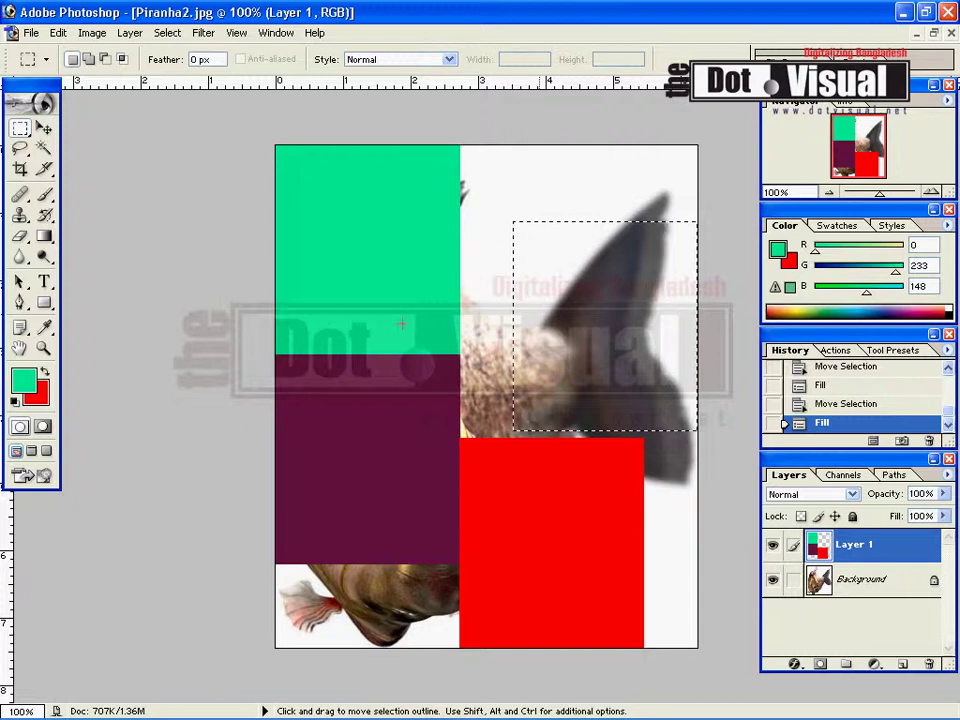
- Fill the selection over the tail fin with dark blue
{"action": "left_click_drag", "start_coordinate": [401, 323], "coordinate": [401, 323]}
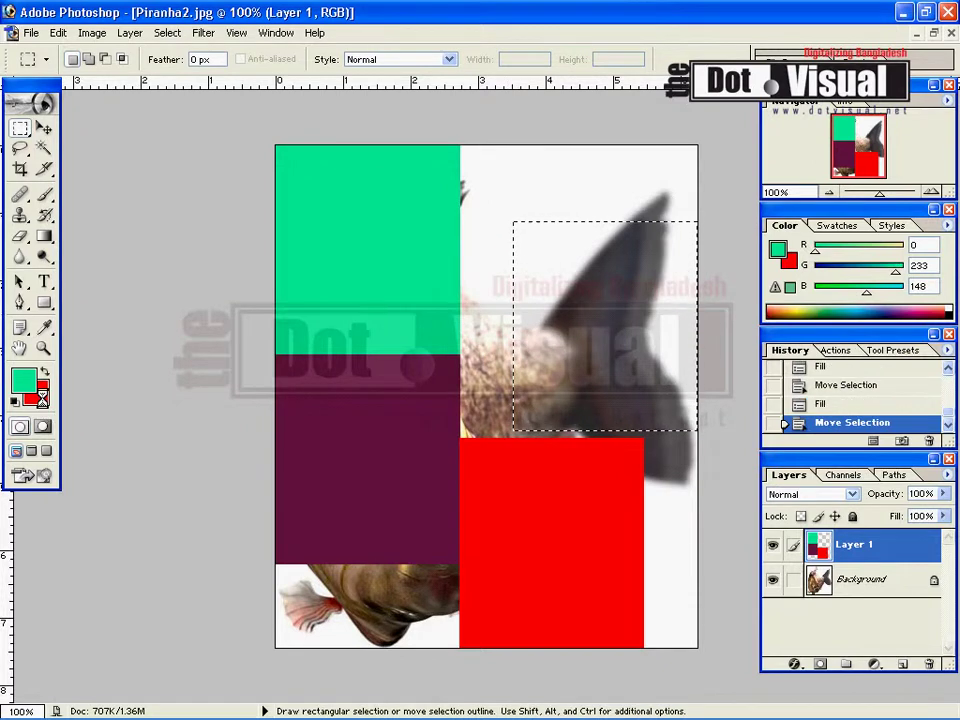
{"action": "left_click", "coordinate": [40, 397]}
{"action": "left_click", "coordinate": [413, 372]}
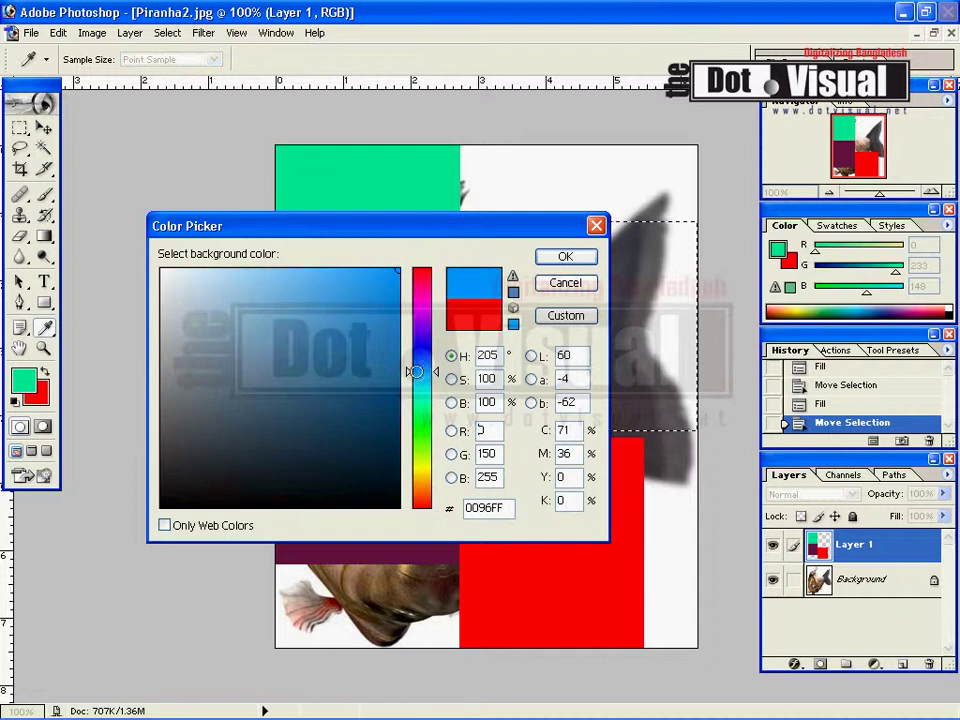
{"action": "left_click", "coordinate": [398, 405]}
{"action": "left_click", "coordinate": [565, 256]}
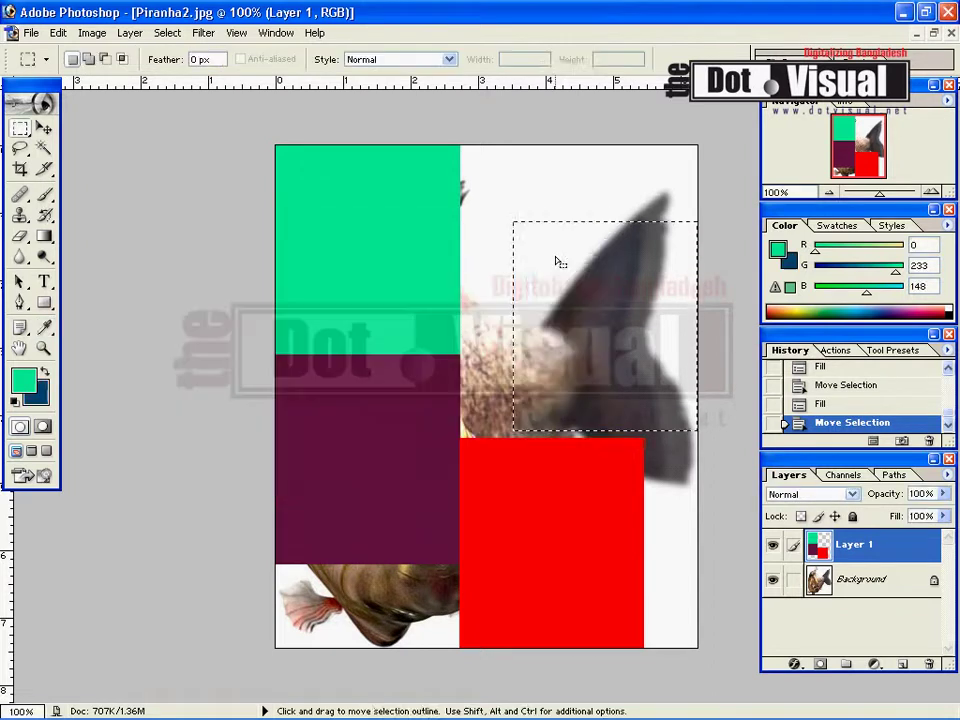
{"action": "key", "text": "ctrl+BackSpace"}
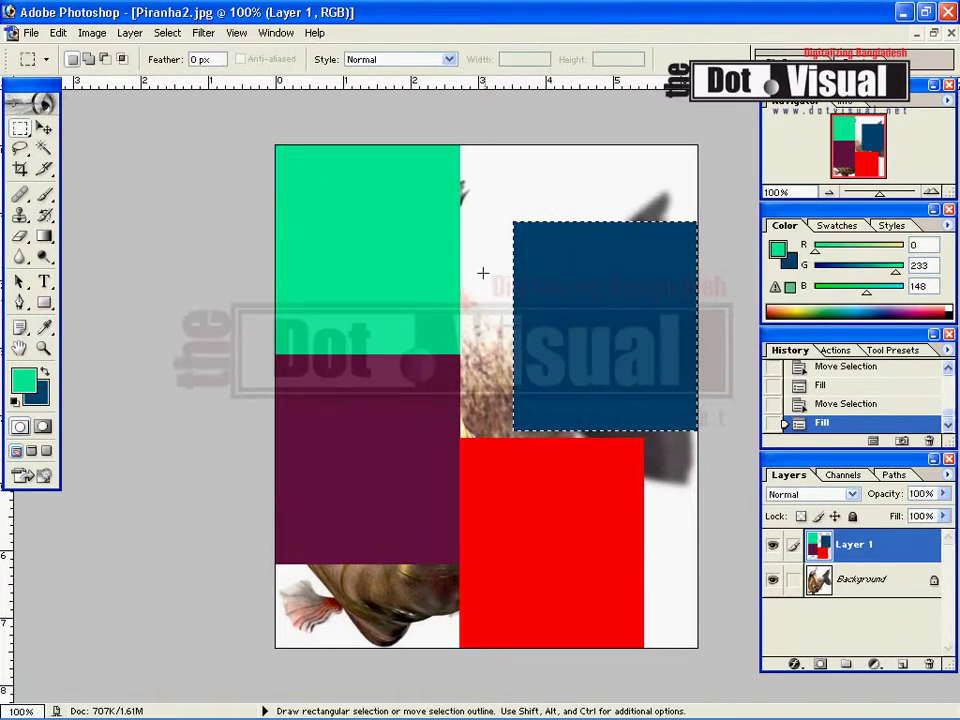
- Fill a new rectangle across the top middle with orange
{"action": "left_click_drag", "start_coordinate": [465, 146], "coordinate": [569, 268]}
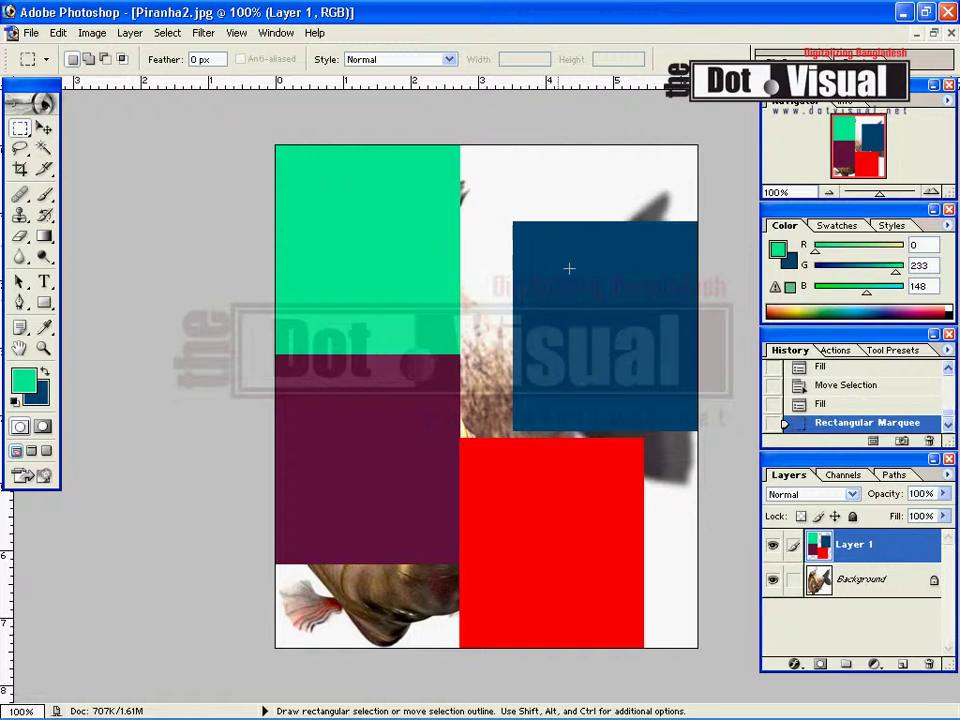
{"action": "left_click_drag", "start_coordinate": [578, 321], "coordinate": [421, 136]}
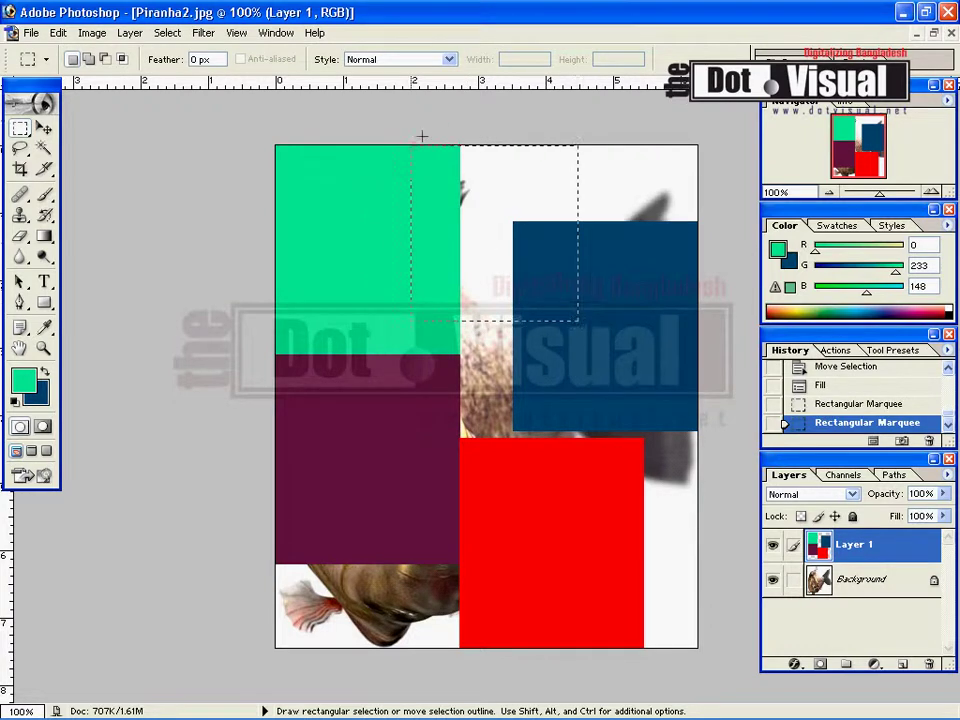
{"action": "left_click", "coordinate": [36, 398]}
{"action": "left_click_drag", "start_coordinate": [421, 371], "coordinate": [421, 484]}
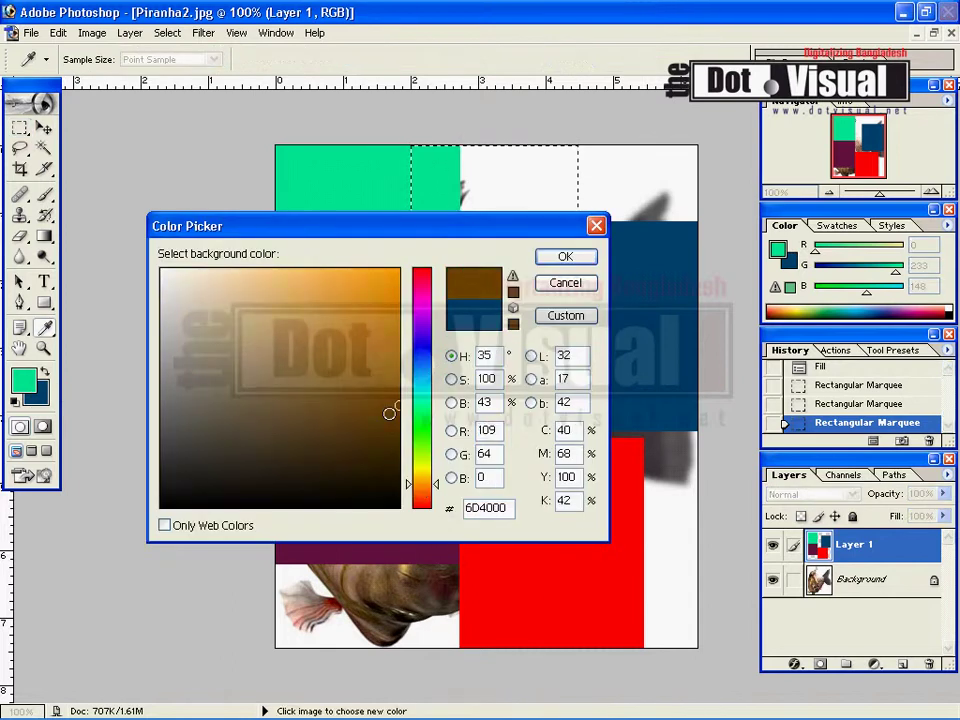
{"action": "left_click_drag", "start_coordinate": [389, 413], "coordinate": [389, 344]}
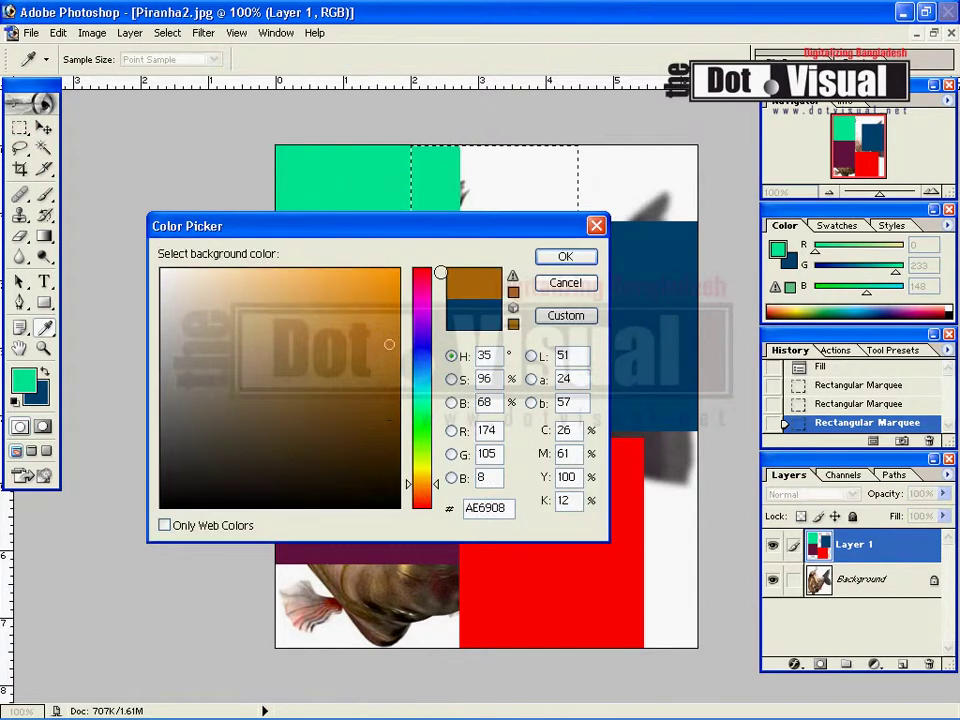
{"action": "left_click", "coordinate": [373, 304]}
{"action": "left_click", "coordinate": [565, 256]}
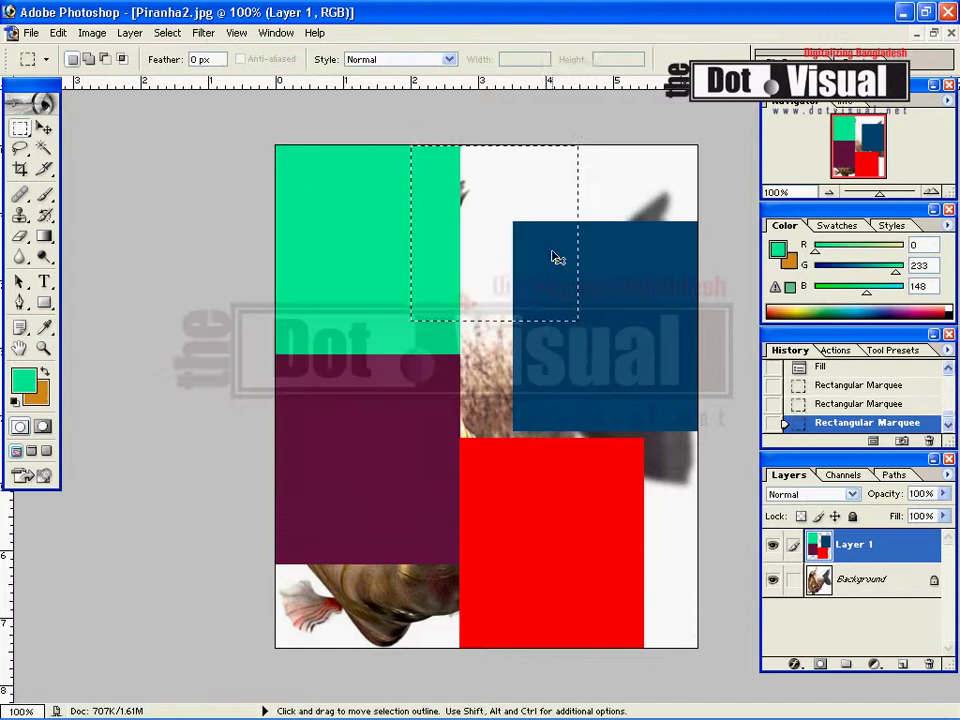
{"action": "key", "text": "ctrl+BackSpace"}
- Fill a rectangle over the fish's lower-left corner with purple 9D0BE9, then deselect
{"action": "mouse_move", "coordinate": [618, 515]}
{"action": "left_mouse_down"}
{"action": "mouse_move", "coordinate": [741, 612]}
{"action": "mouse_move", "coordinate": [746, 598]}
{"action": "left_mouse_up"}
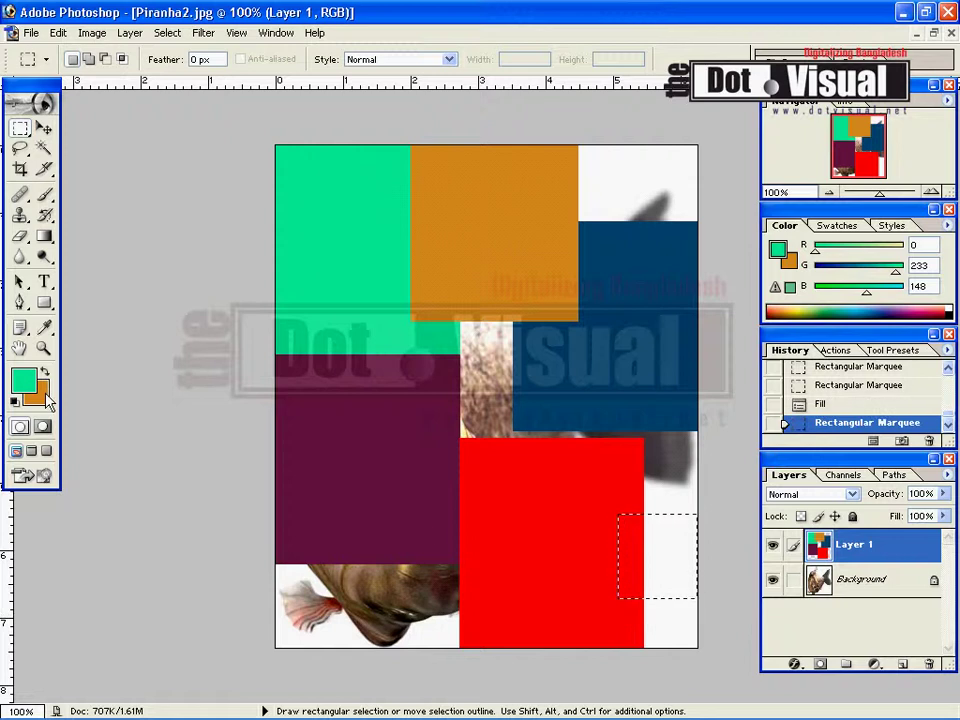
{"action": "left_click", "coordinate": [467, 530]}
{"action": "mouse_move", "coordinate": [478, 529]}
{"action": "left_mouse_down"}
{"action": "mouse_move", "coordinate": [427, 593]}
{"action": "mouse_move", "coordinate": [268, 648]}
{"action": "left_mouse_up"}
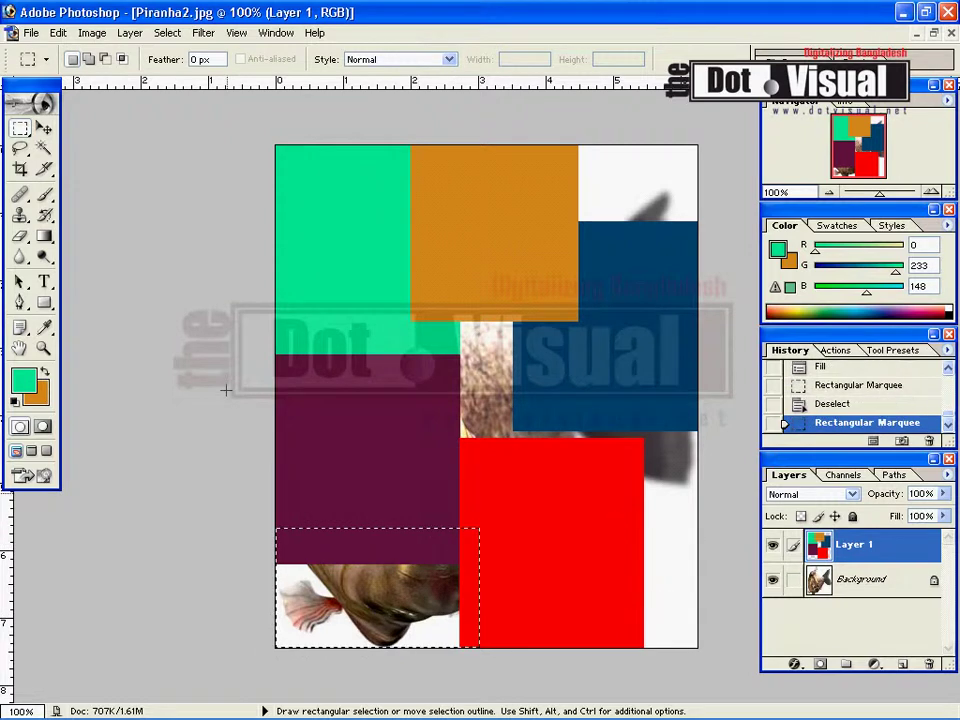
{"action": "left_click", "coordinate": [33, 398]}
{"action": "left_click", "coordinate": [244, 403]}
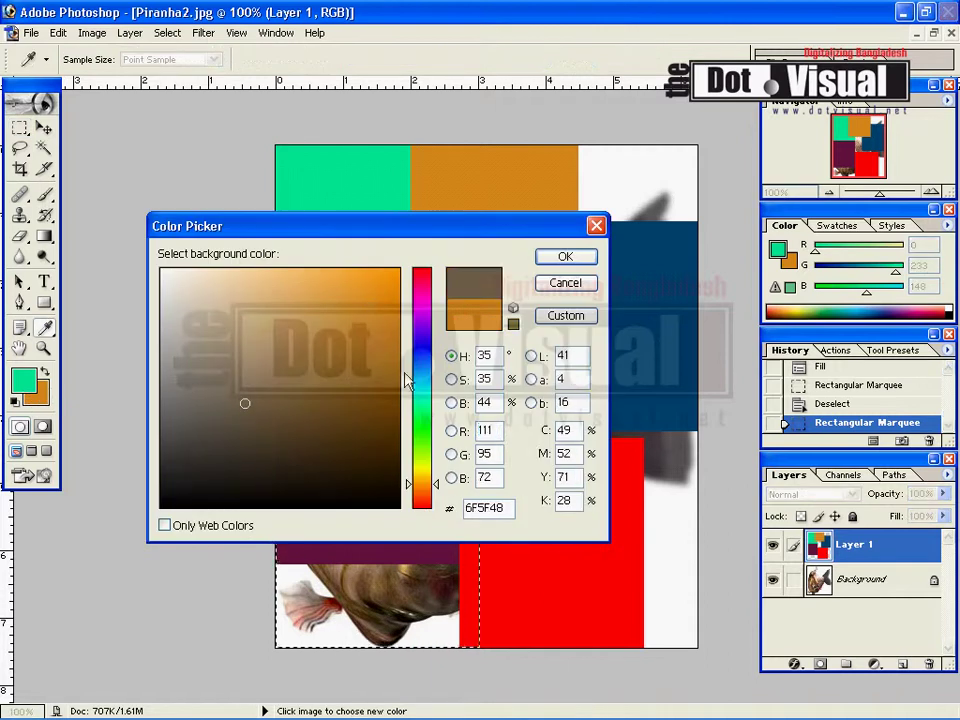
{"action": "left_click", "coordinate": [425, 322]}
{"action": "left_click", "coordinate": [308, 321]}
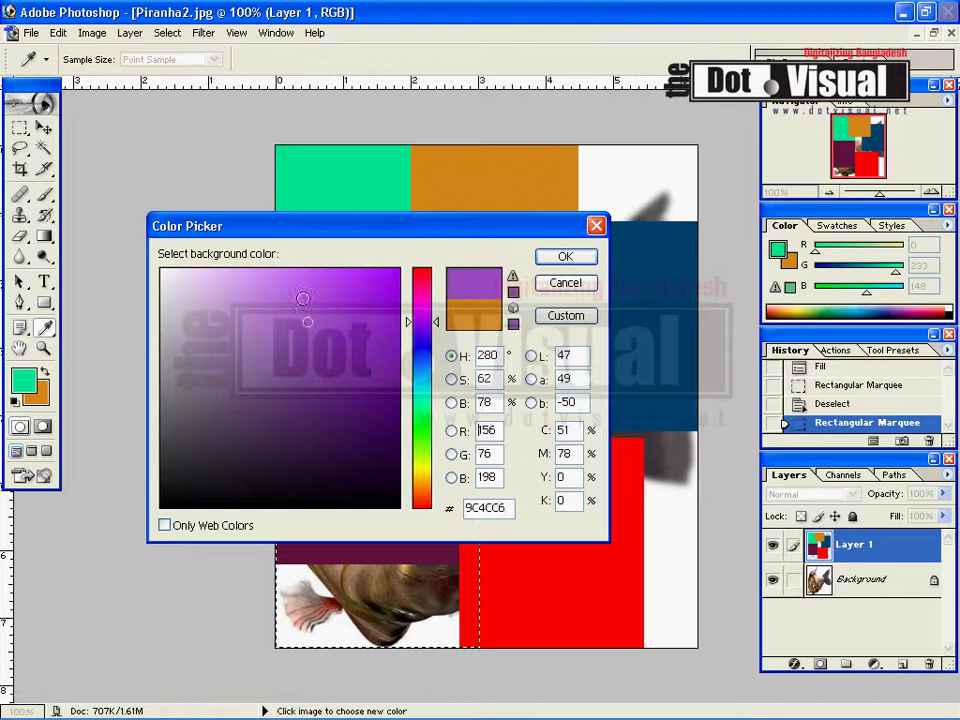
{"action": "left_click_drag", "start_coordinate": [303, 298], "coordinate": [388, 289]}
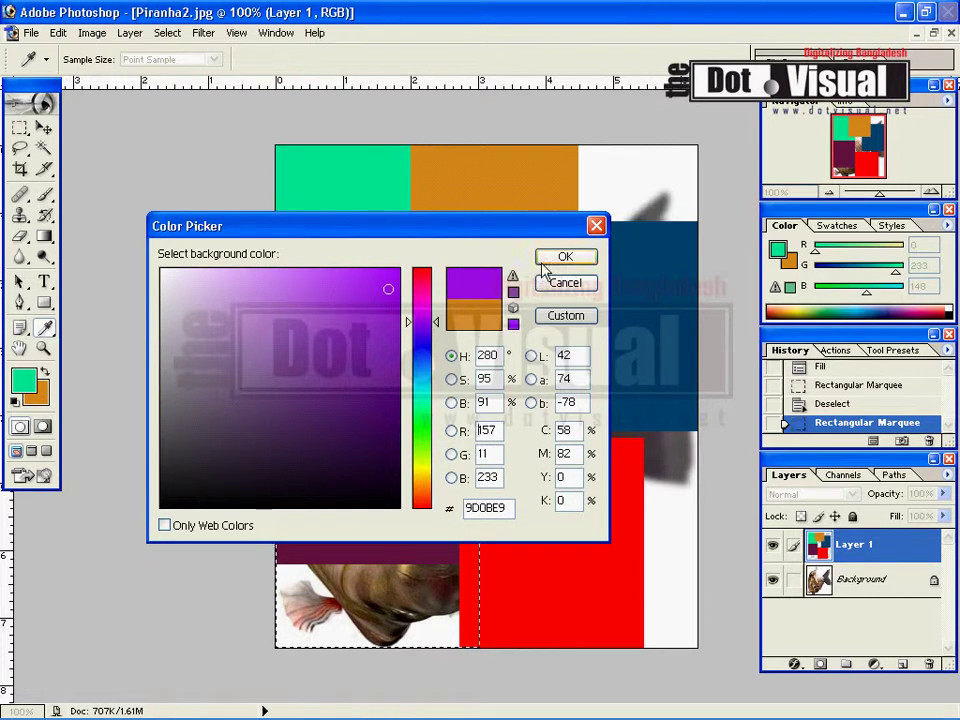
{"action": "left_click", "coordinate": [543, 263]}
{"action": "key", "text": "m"}
{"action": "key", "text": "ctrl+BackSpace"}
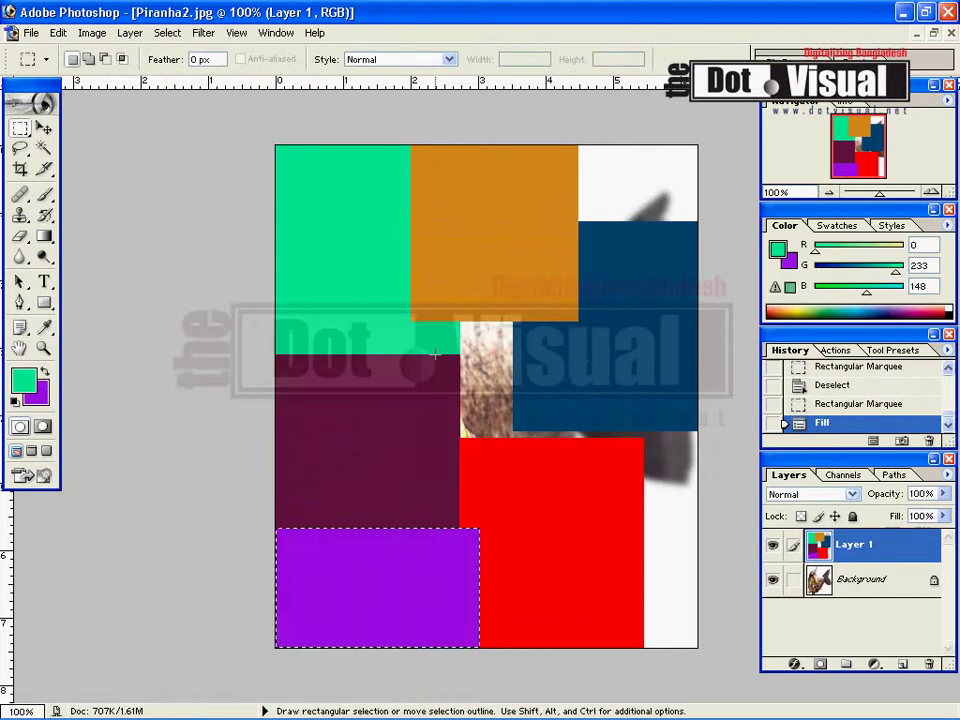
{"action": "key", "text": "ctrl+d"}
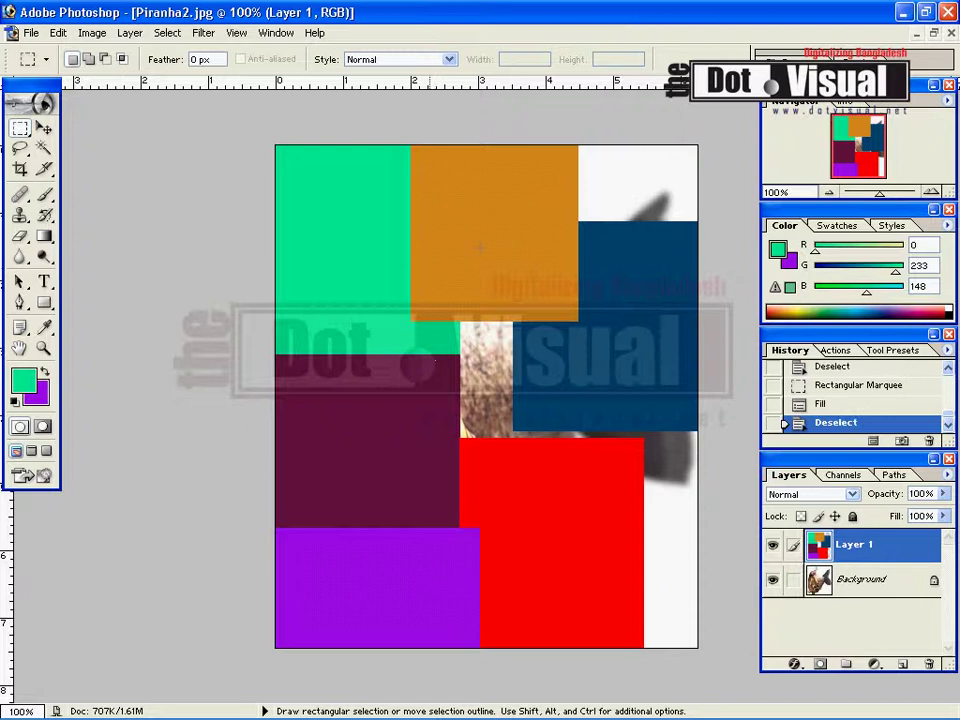
- Fill a centre rectangle with dark purple 52007C, then deselect
{"action": "left_click_drag", "start_coordinate": [371, 290], "coordinate": [595, 450]}
{"action": "left_click", "coordinate": [44, 327]}
{"action": "left_click", "coordinate": [38, 395]}
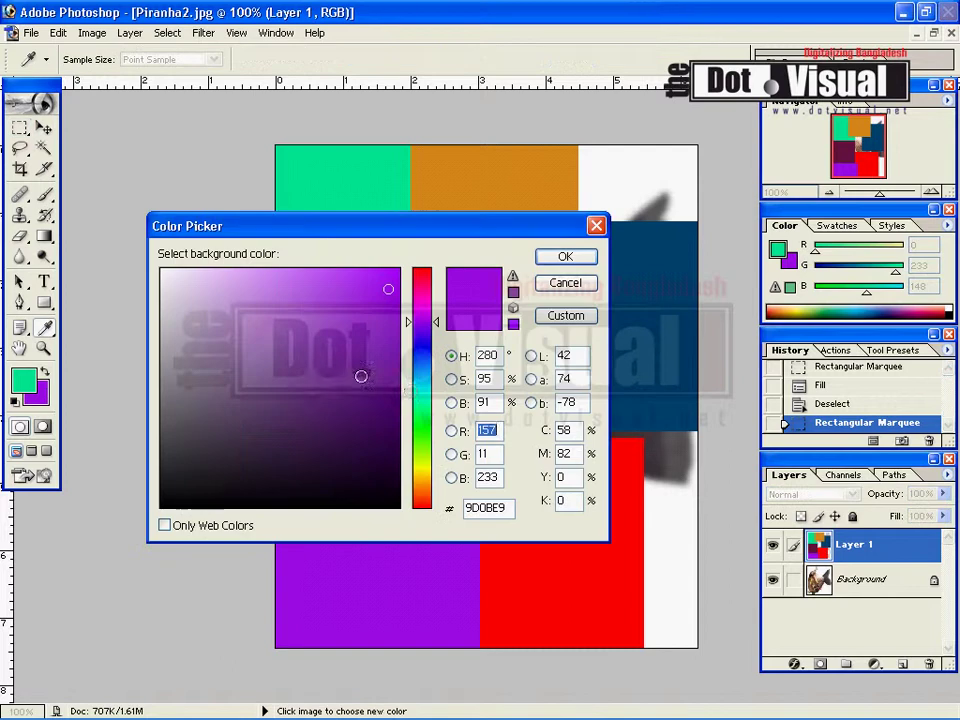
{"action": "left_click", "coordinate": [399, 390]}
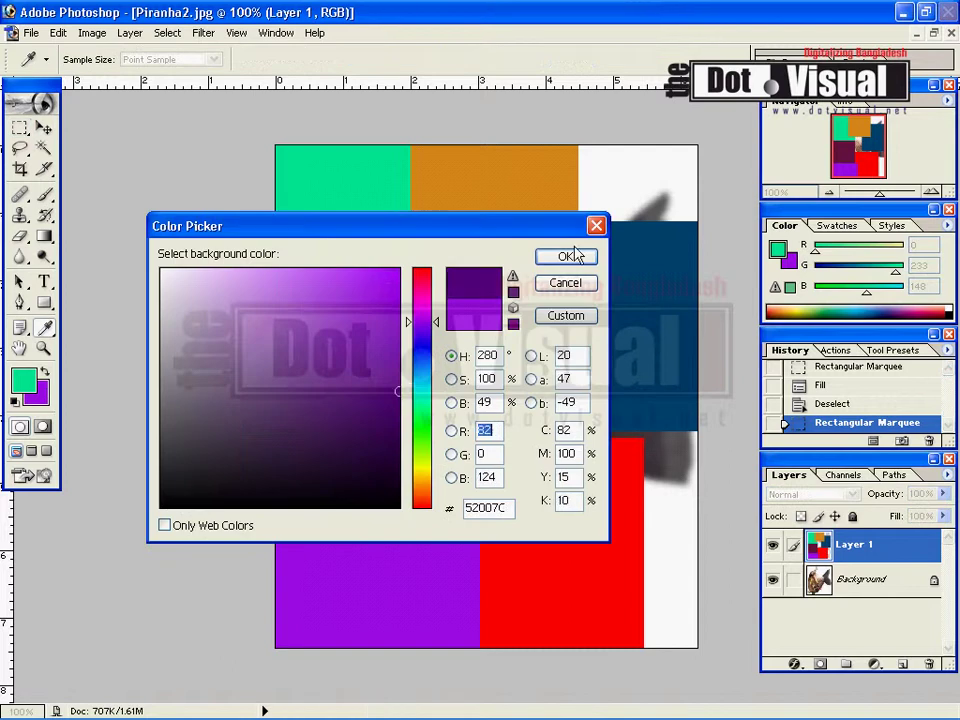
{"action": "left_click", "coordinate": [574, 256]}
{"action": "key", "text": "m"}
{"action": "key", "text": "ctrl+BackSpace"}
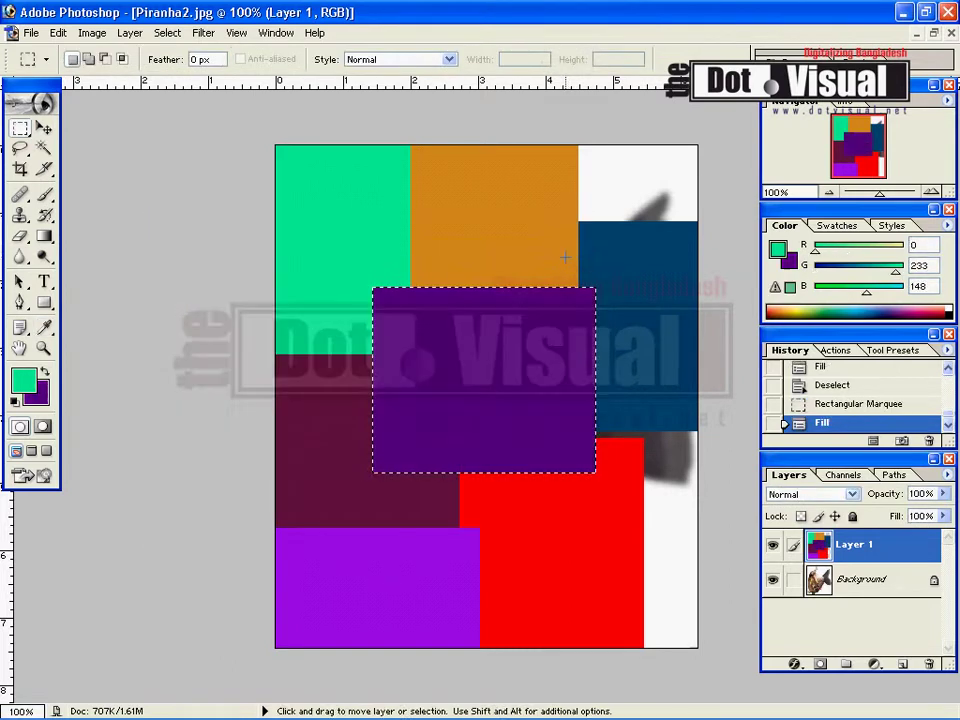
{"action": "key", "text": "ctrl+d"}
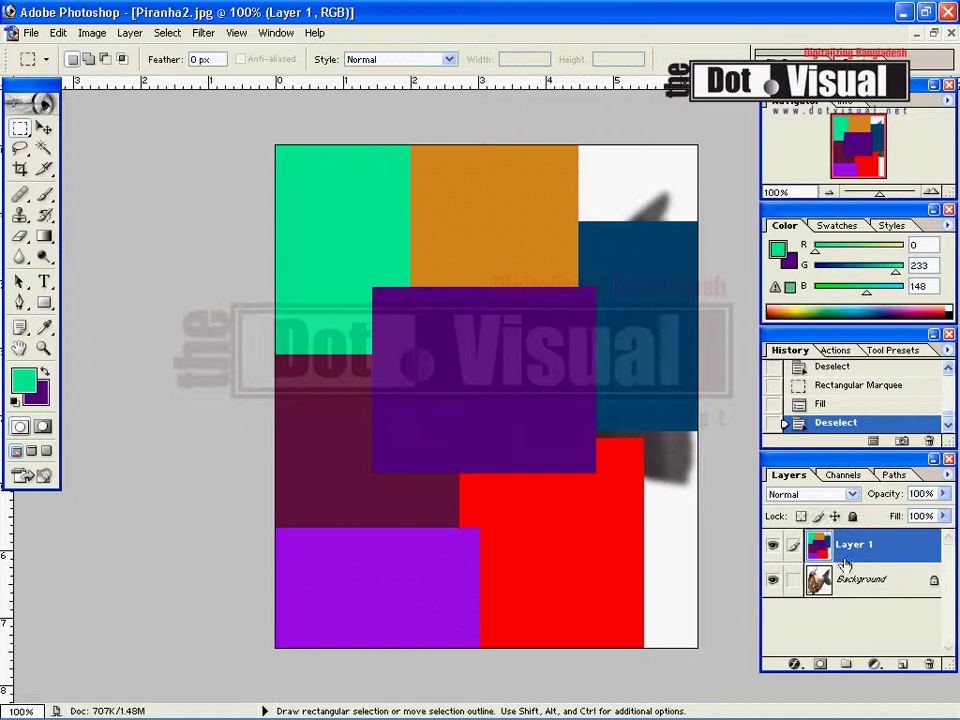
- Change Layer 1's blend mode to Color, after briefly trying Luminosity
{"action": "left_click", "coordinate": [853, 495]}
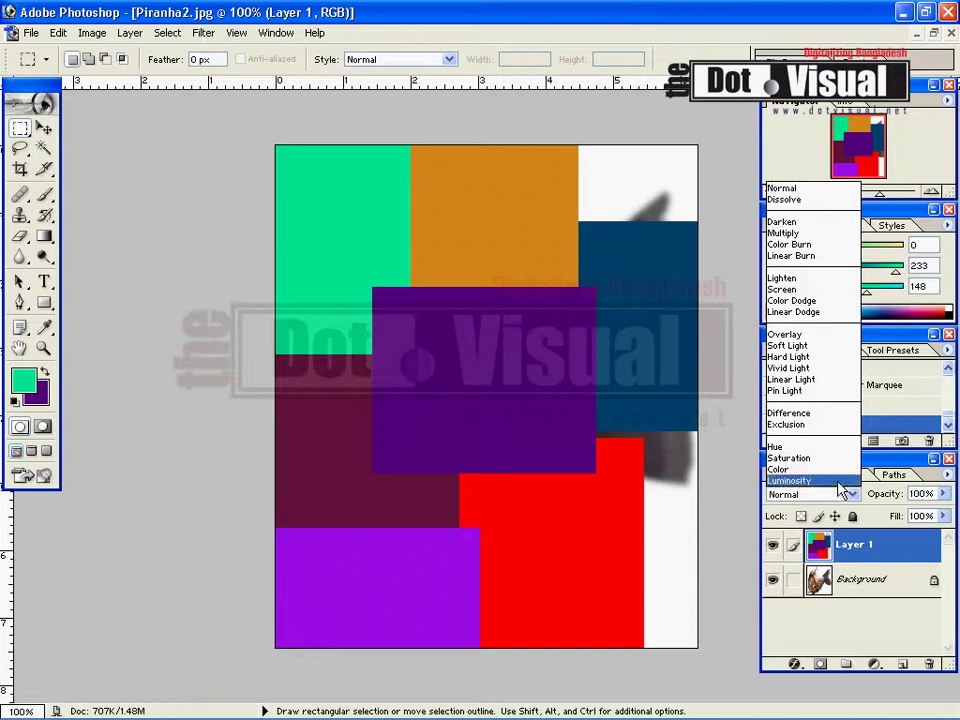
{"action": "left_click", "coordinate": [839, 482]}
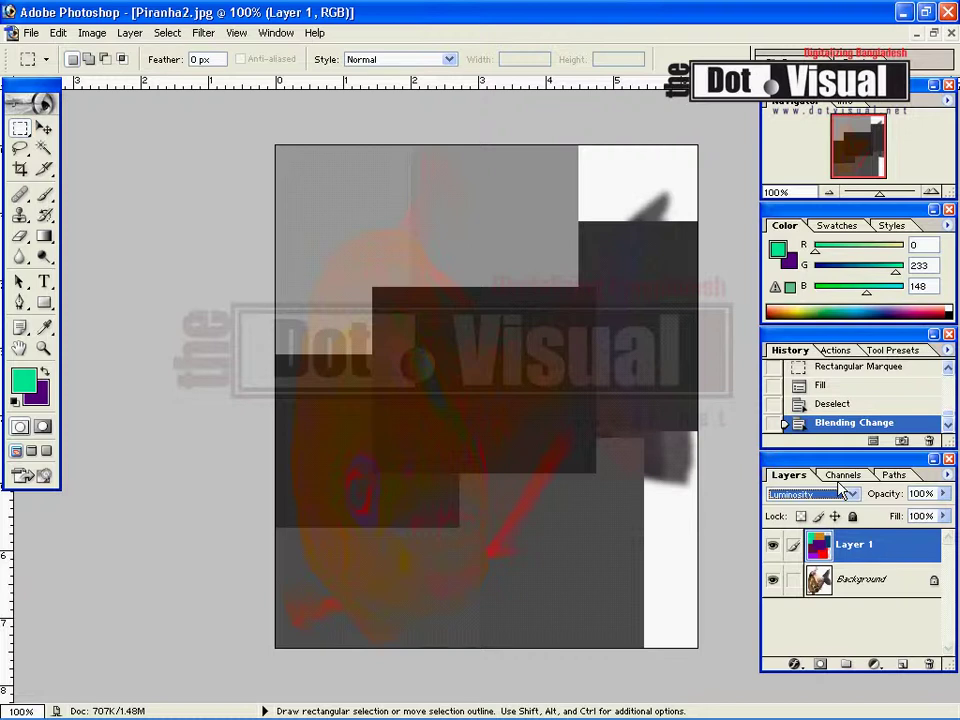
{"action": "key", "text": "Up"}
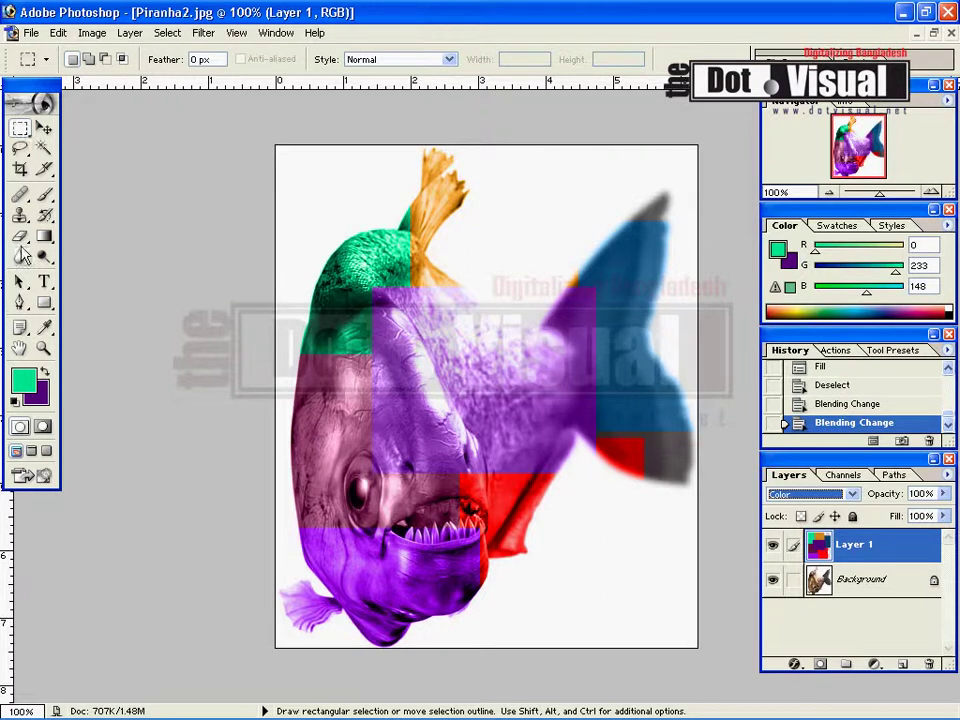
- Pick the Smudge Tool with a 149 px brush and smear colours near the head
{"action": "left_click", "coordinate": [22, 256]}
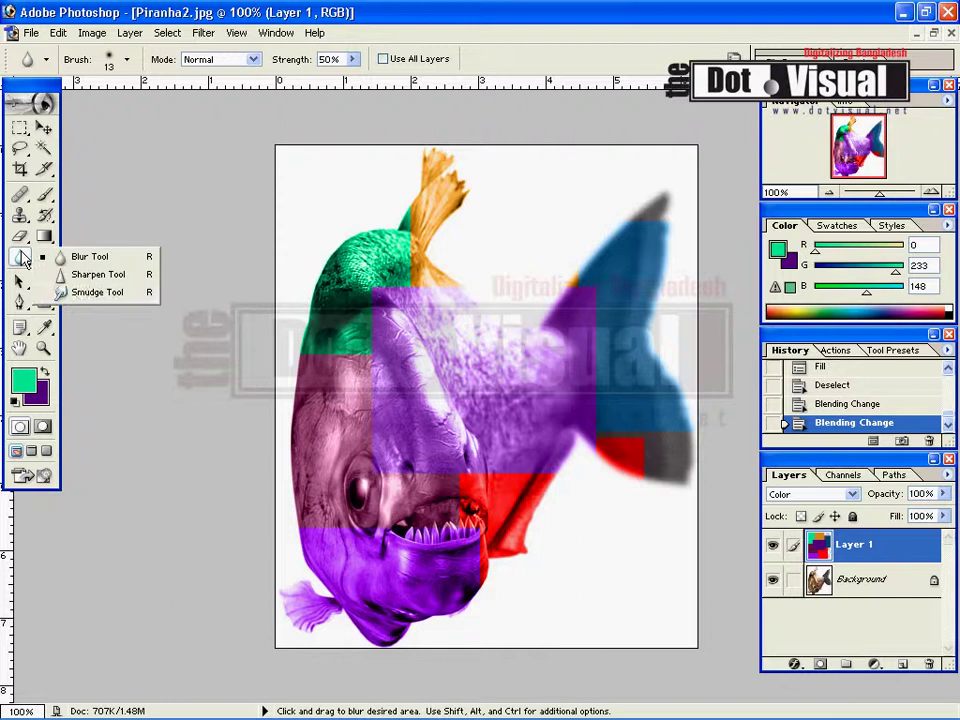
{"action": "left_click", "coordinate": [78, 293]}
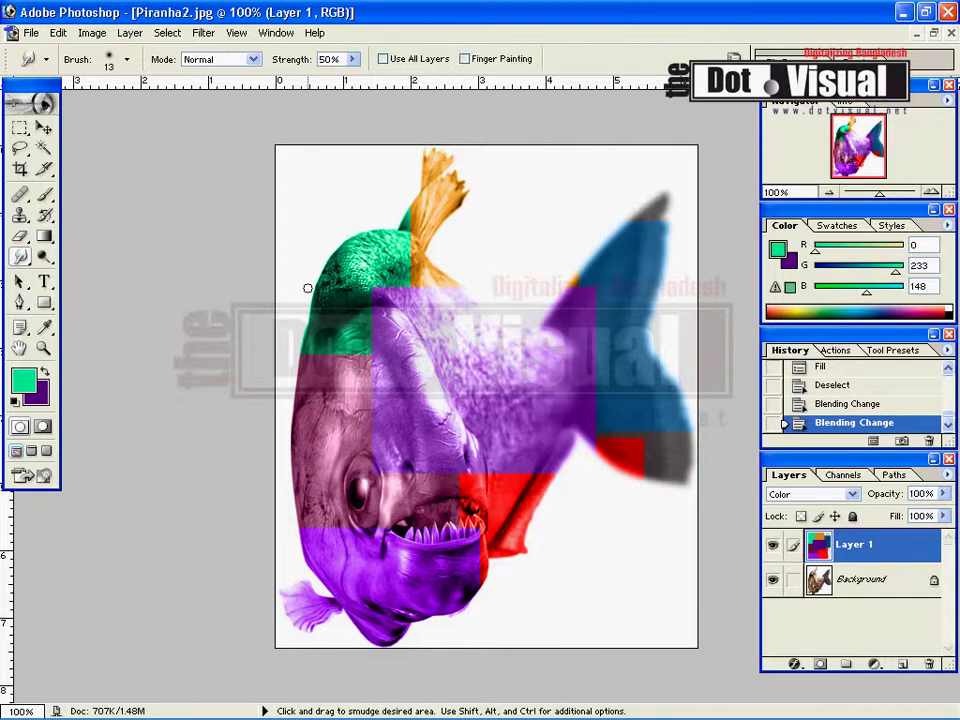
{"action": "left_click", "coordinate": [127, 60]}
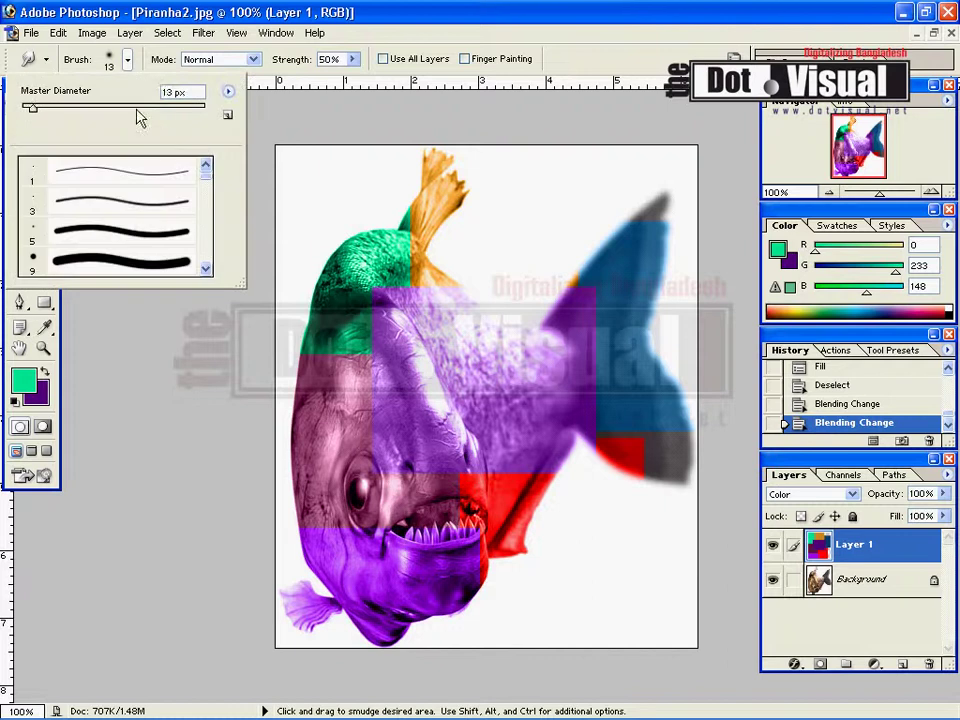
{"action": "left_click", "coordinate": [138, 108]}
{"action": "left_click", "coordinate": [405, 360]}
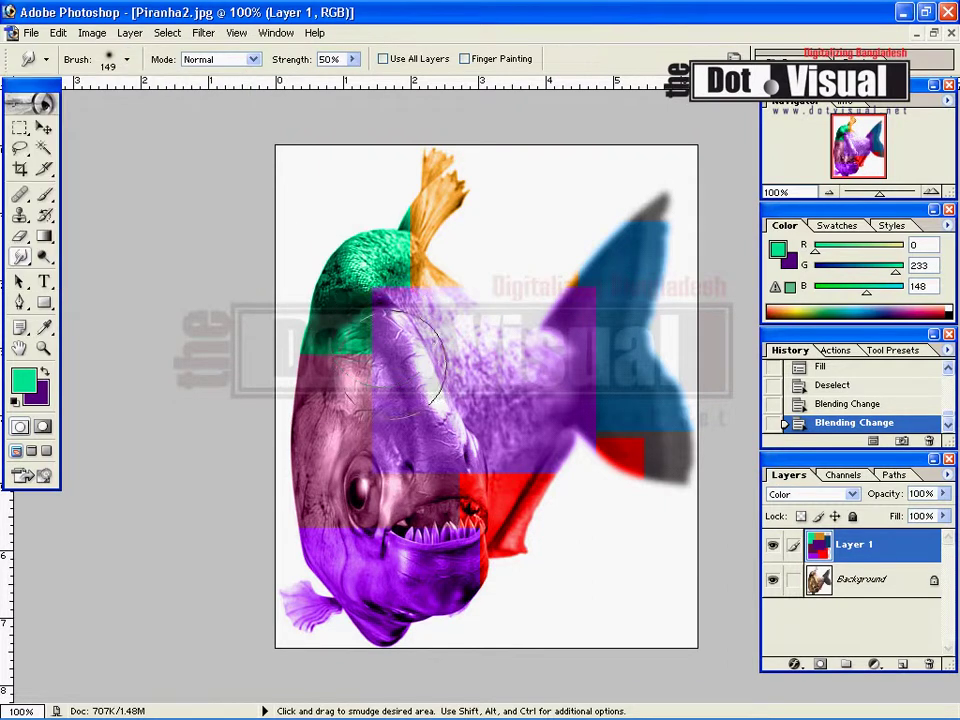
{"action": "left_click_drag", "start_coordinate": [405, 360], "coordinate": [357, 424]}
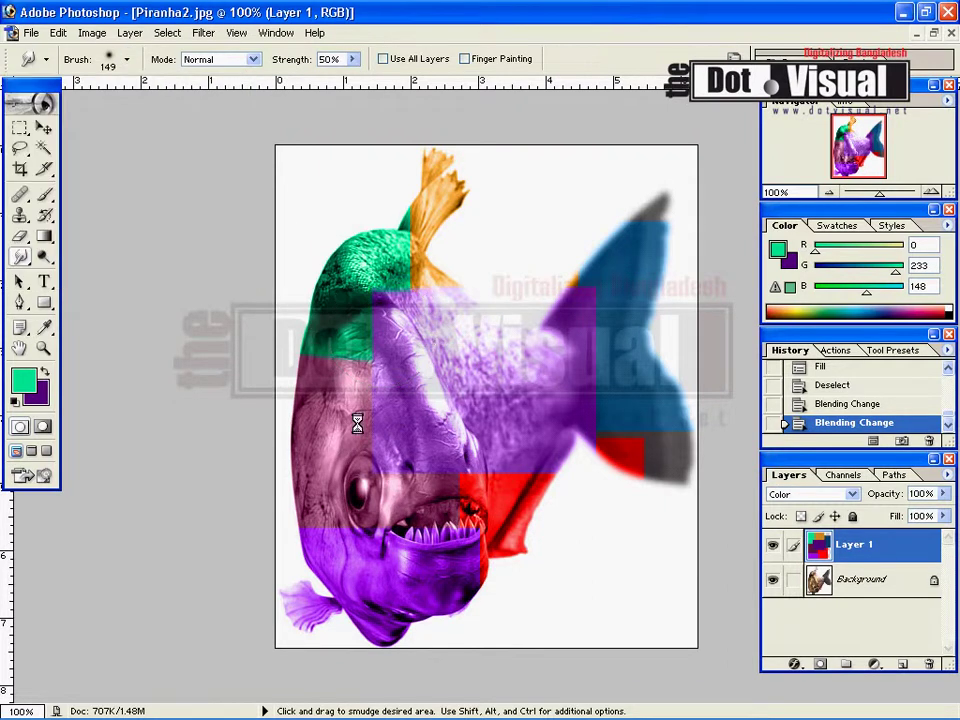
- Smudge the colour edges around the eye, lower jaw, red mouth patch and tail
{"action": "left_click_drag", "start_coordinate": [354, 418], "coordinate": [377, 450]}
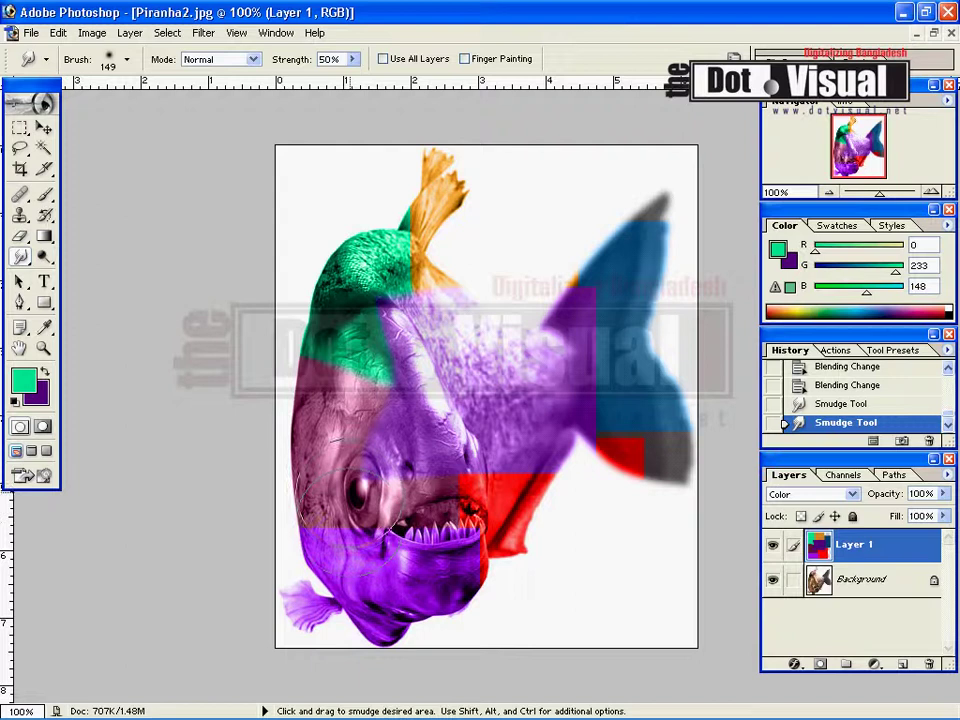
{"action": "left_click_drag", "start_coordinate": [353, 493], "coordinate": [369, 567]}
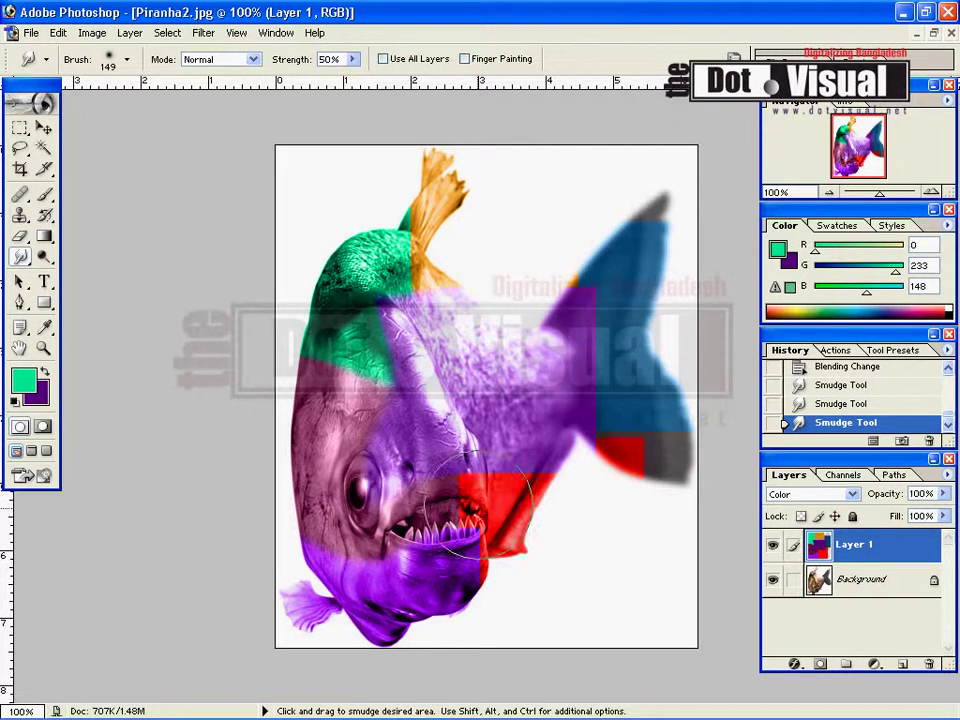
{"action": "left_click_drag", "start_coordinate": [474, 452], "coordinate": [484, 470]}
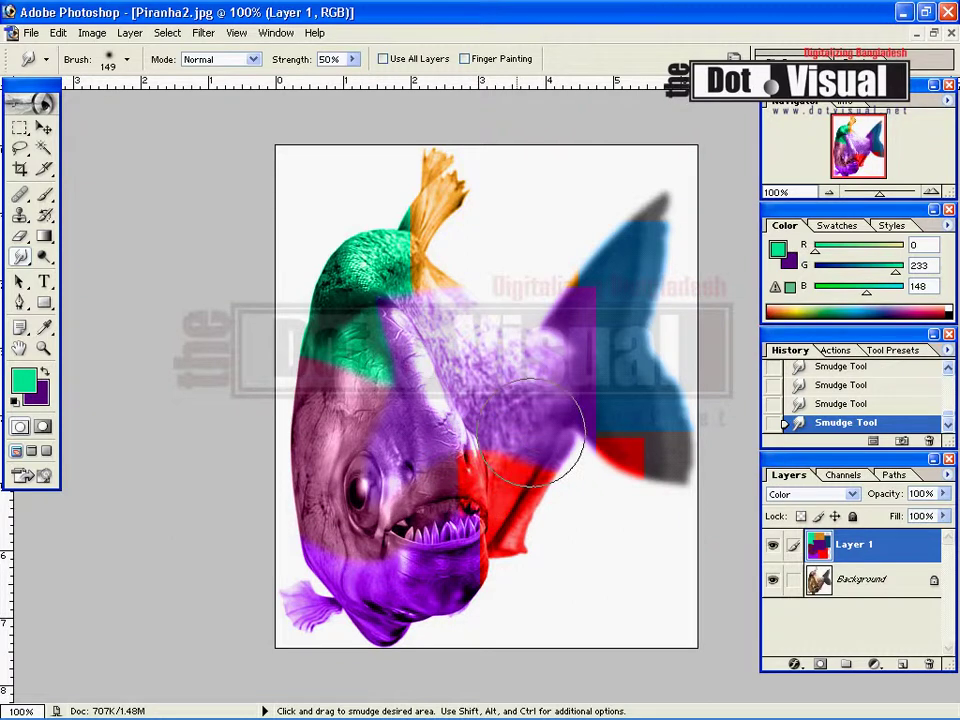
{"action": "left_click_drag", "start_coordinate": [568, 407], "coordinate": [529, 461]}
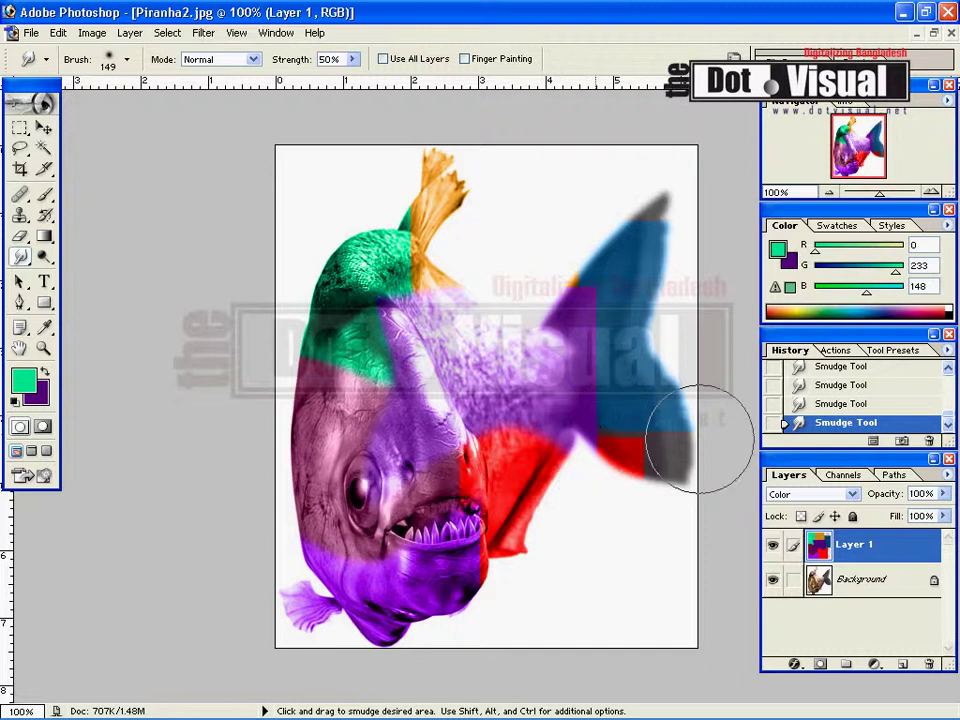
{"action": "left_click_drag", "start_coordinate": [700, 440], "coordinate": [600, 467]}
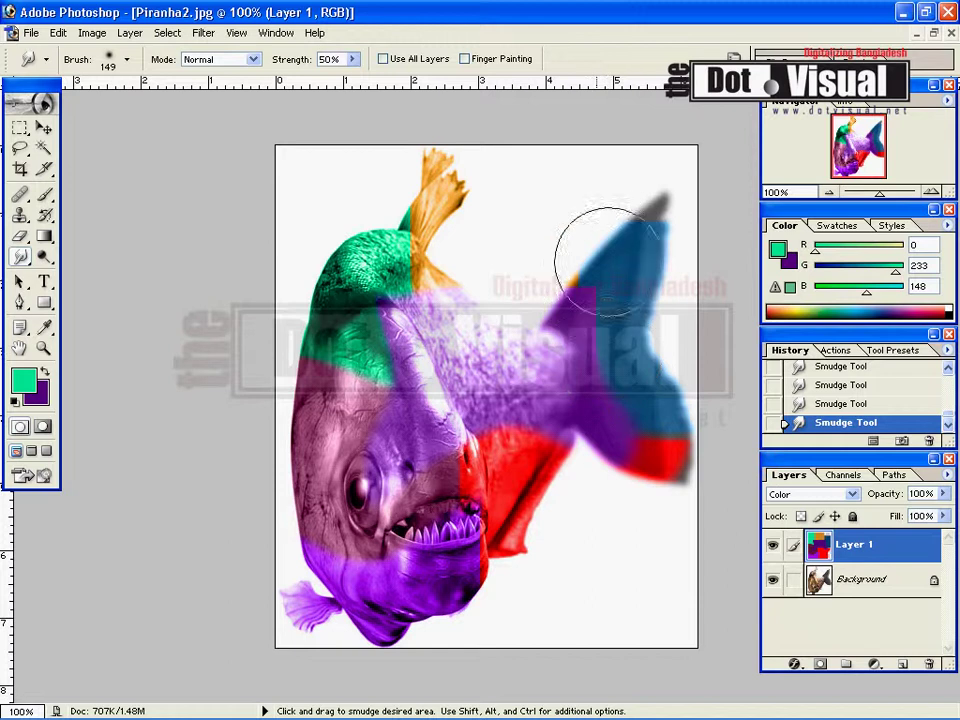
- Smudge the tail tip, orange fin and green head edges, and purple into the red lower tail
{"action": "left_click_drag", "start_coordinate": [592, 280], "coordinate": [648, 208]}
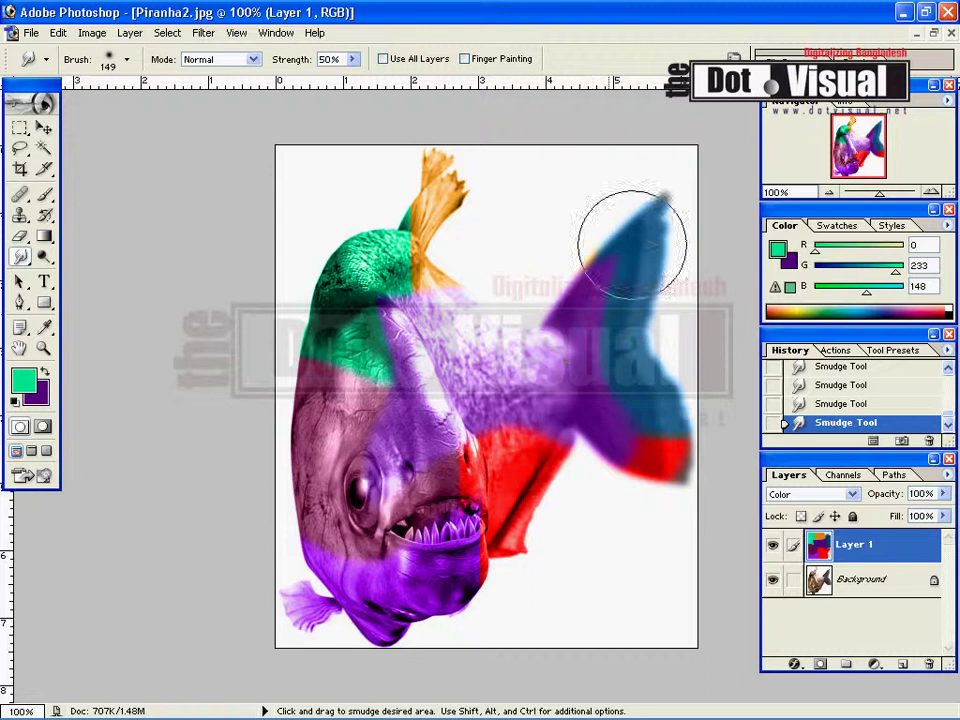
{"action": "left_click_drag", "start_coordinate": [673, 193], "coordinate": [536, 268]}
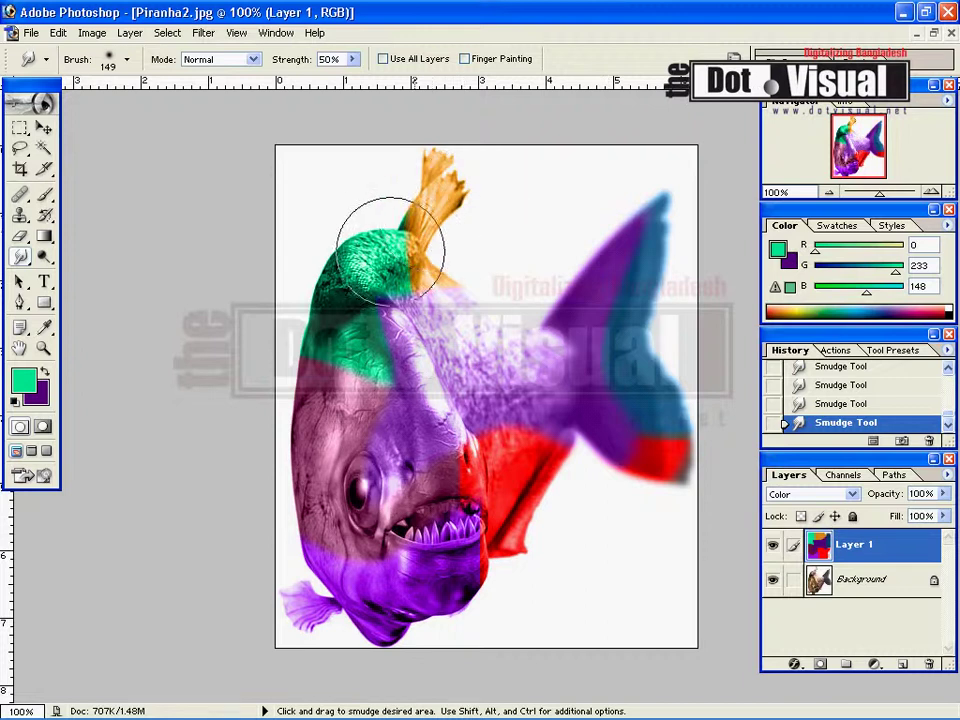
{"action": "left_click_drag", "start_coordinate": [390, 247], "coordinate": [381, 259]}
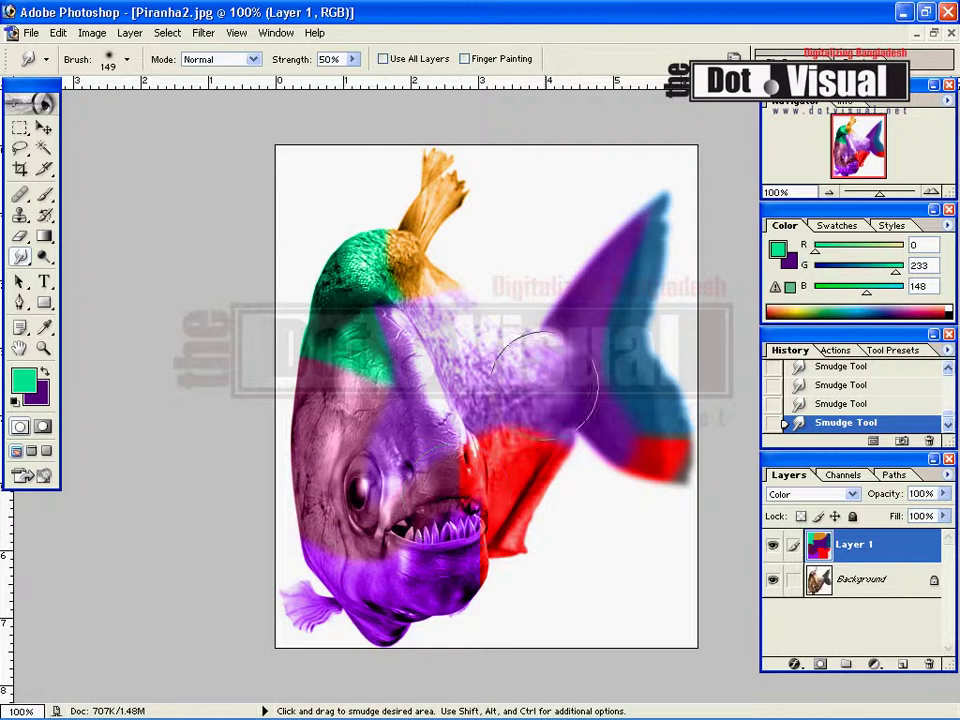
{"action": "left_click_drag", "start_coordinate": [546, 354], "coordinate": [615, 440]}
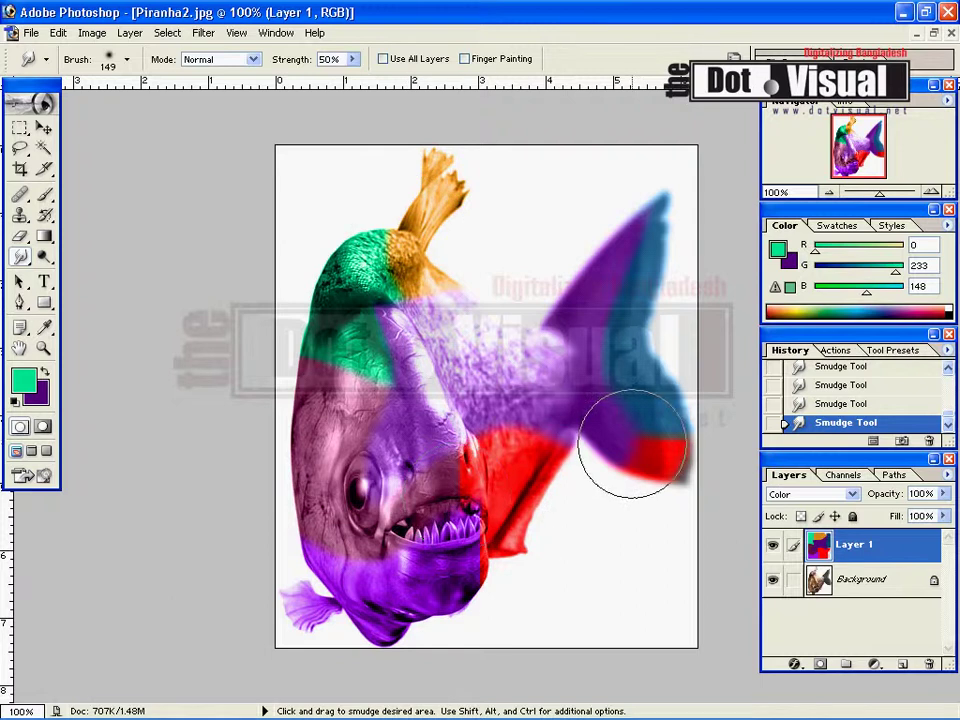